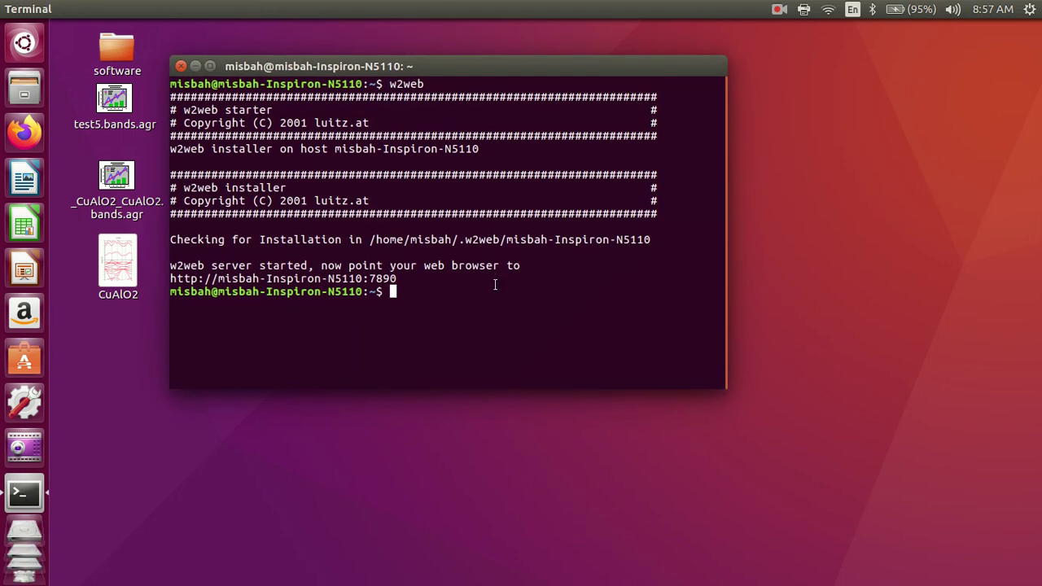
- Open the w2web port 7890 address from the terminal link in Firefox
right_click(327, 281)
left_click(344, 293)
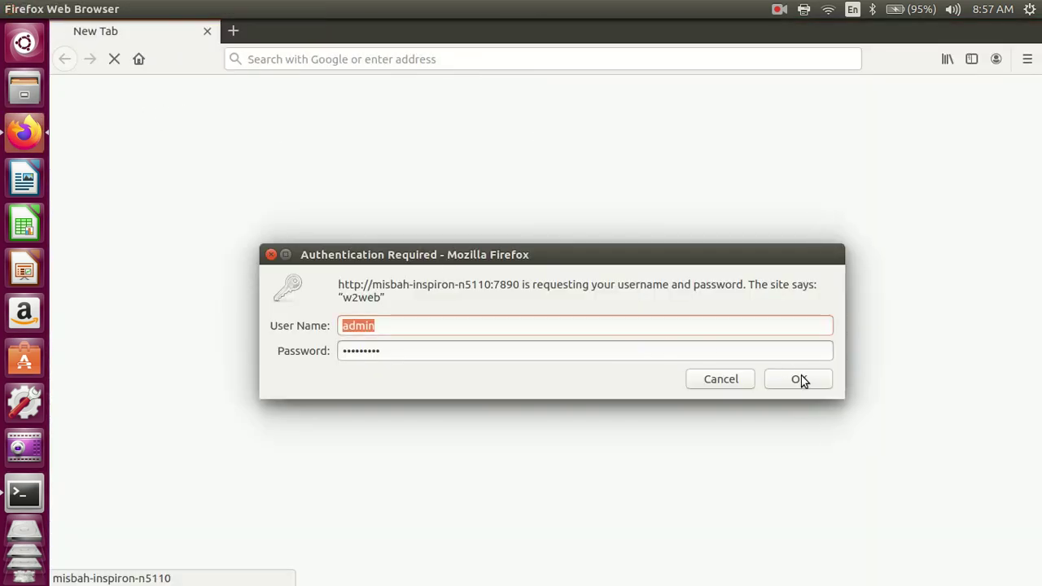
- Log into w2web, load the CuAlO2 session and expand Tasks to reach BoltzTraP
left_click(800, 379)
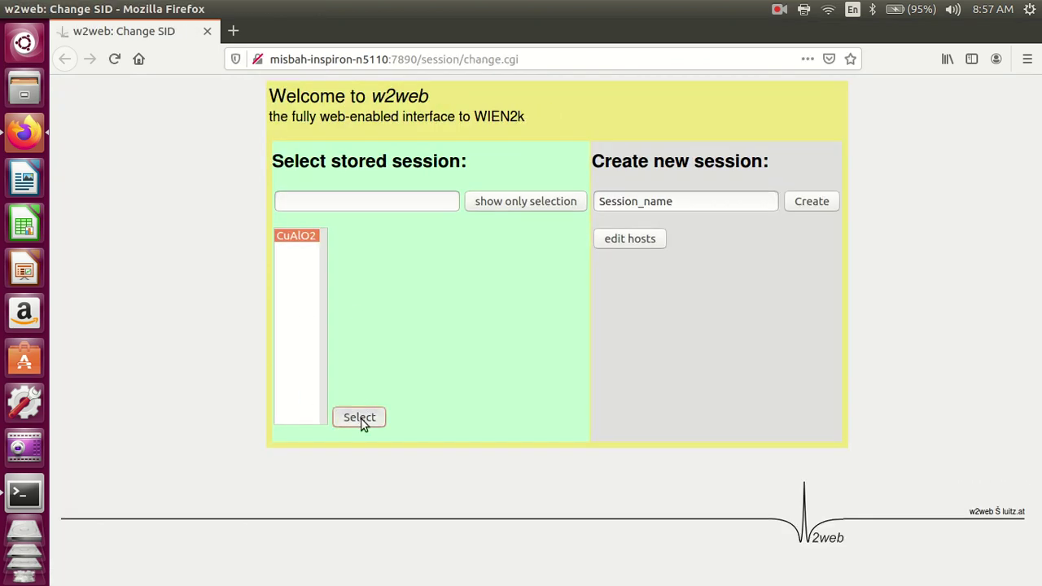
left_click(361, 419)
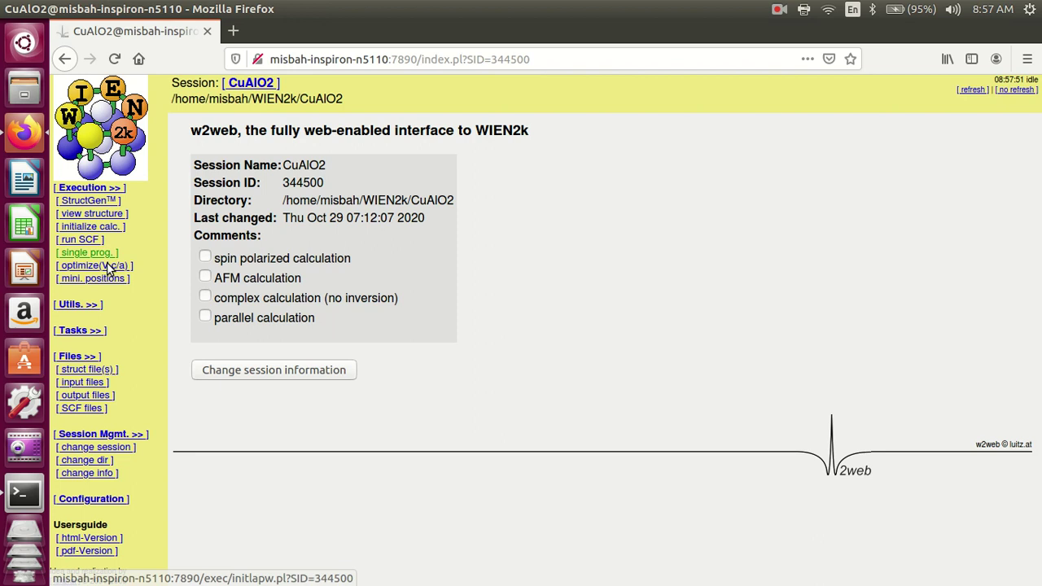
left_click(90, 330)
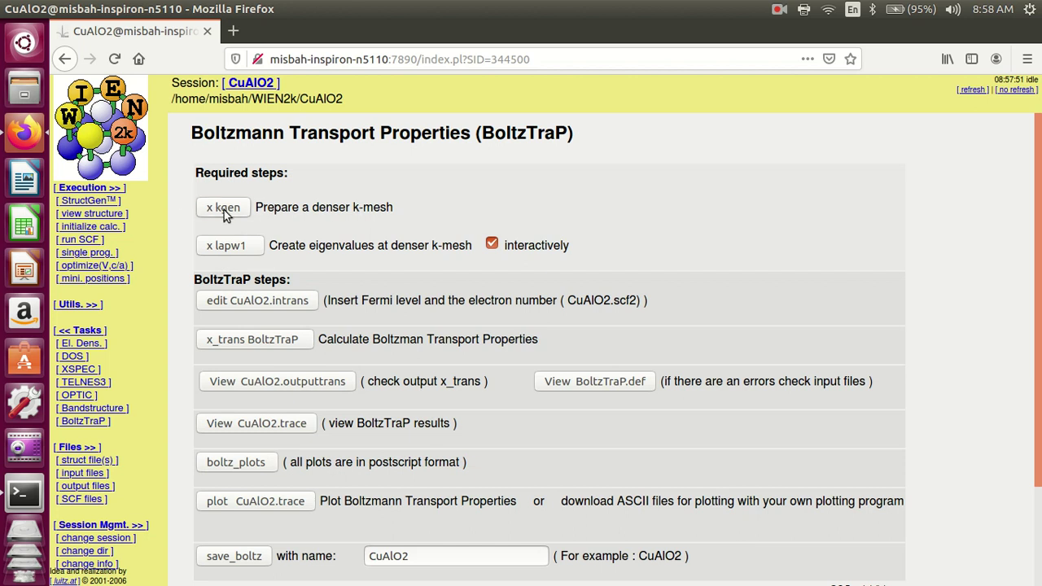
- Run x kgen with 1000 k-points and continue with the BoltzTraP setup
left_click(223, 207)
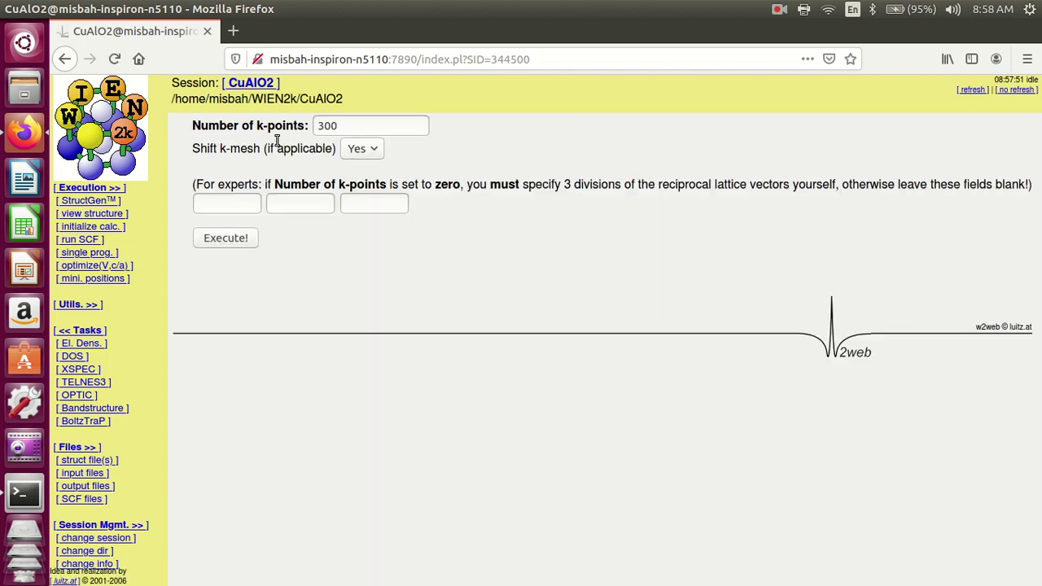
left_click(323, 126)
type("100")
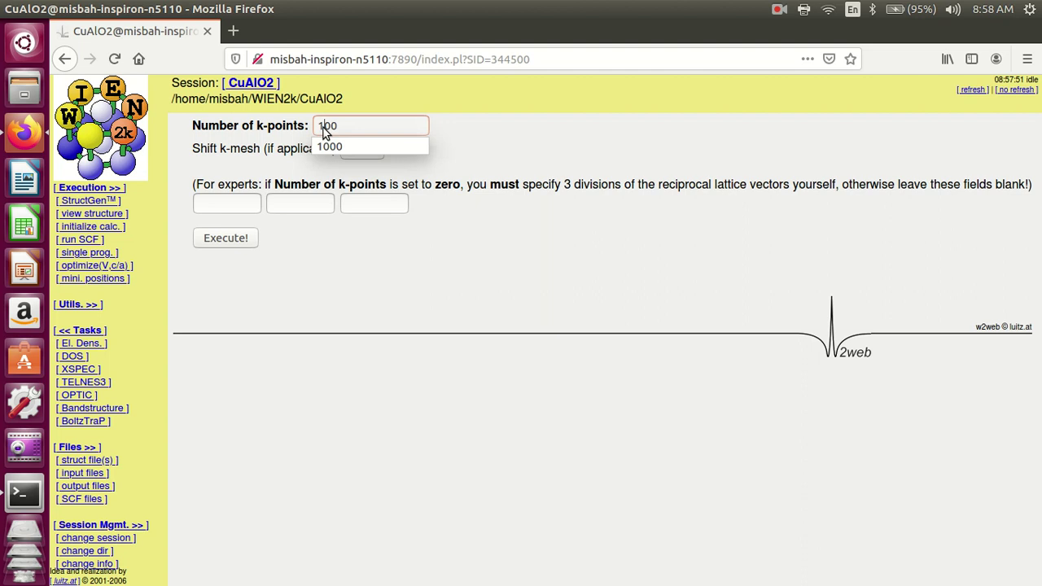
left_click(340, 145)
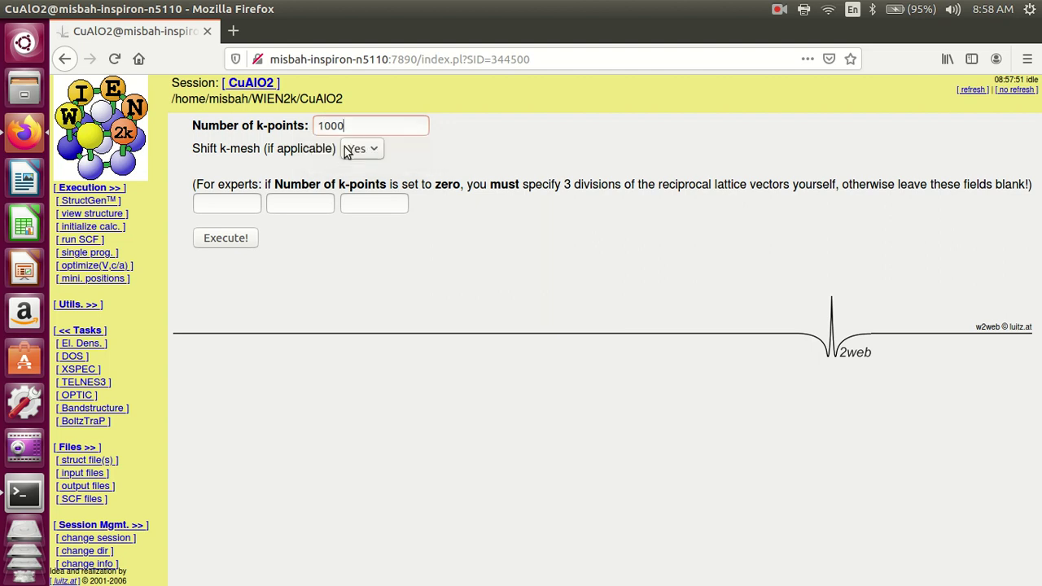
left_click(235, 238)
scroll(289, 340, "down", 3)
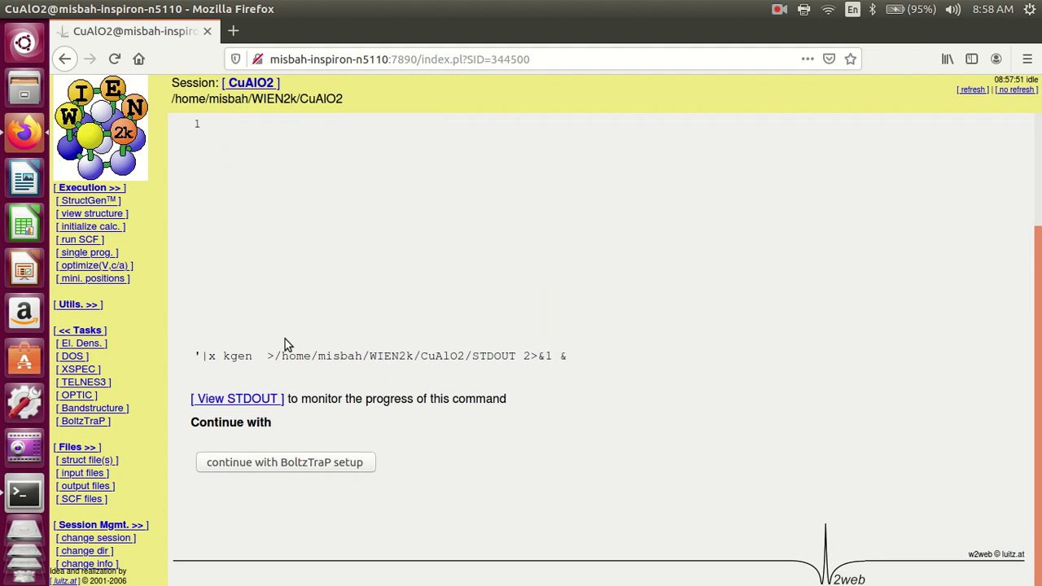
left_click(275, 461)
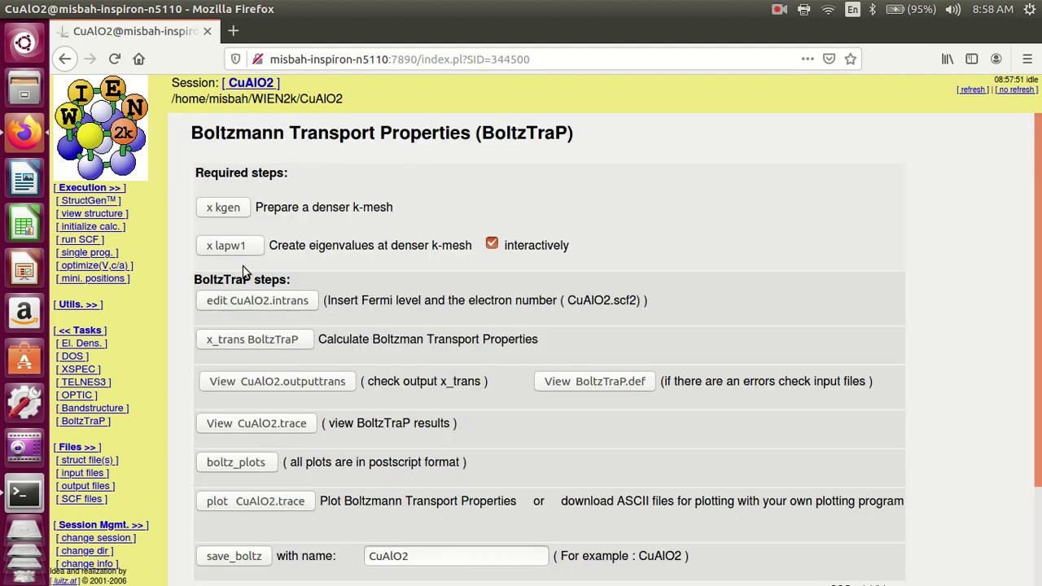
- Run x lapw1 on the 1000 k-point mesh and go back to BoltzTraP setup
left_click(227, 245)
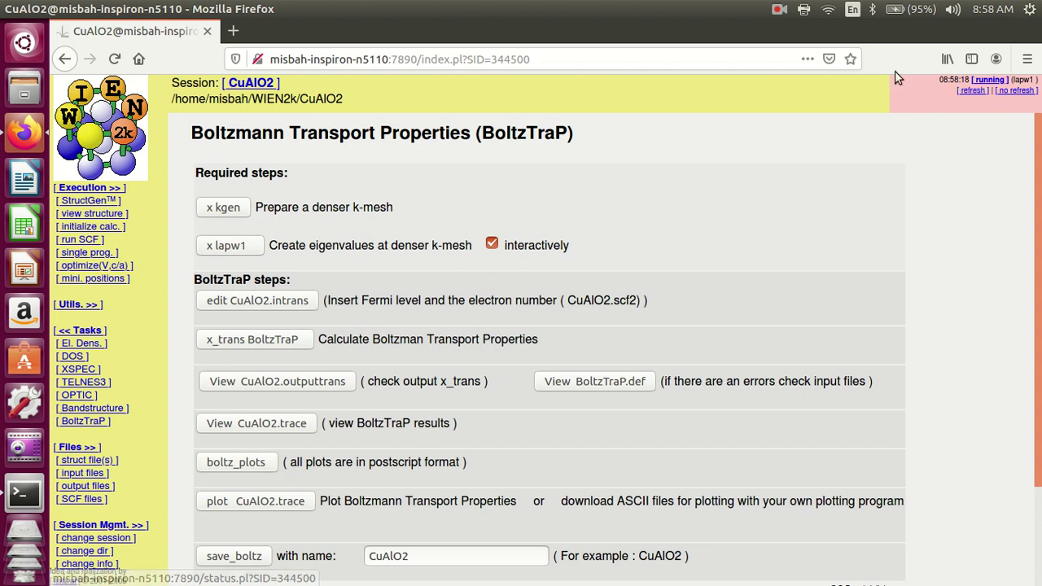
left_click(778, 10)
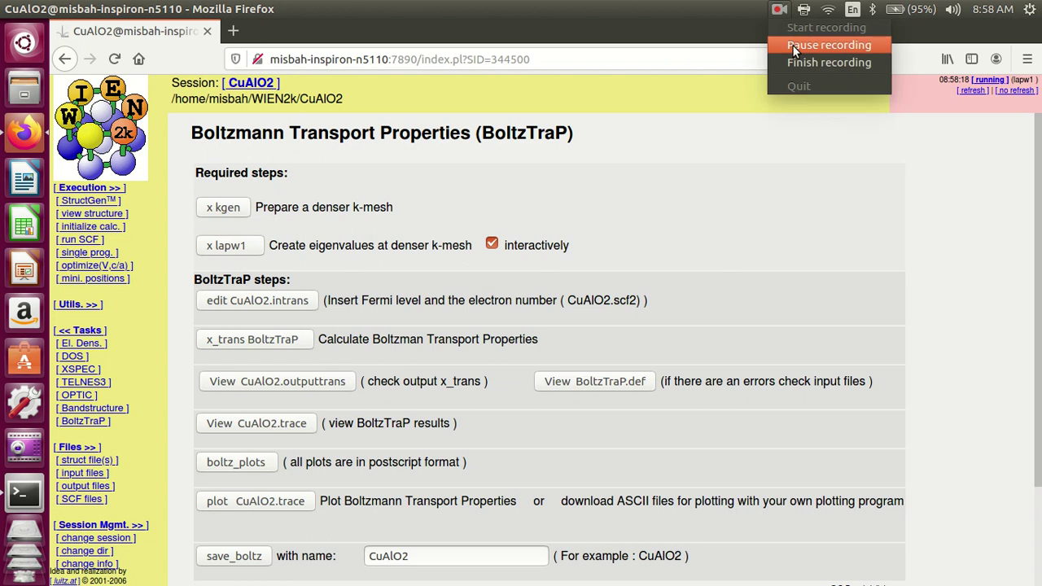
left_click(791, 45)
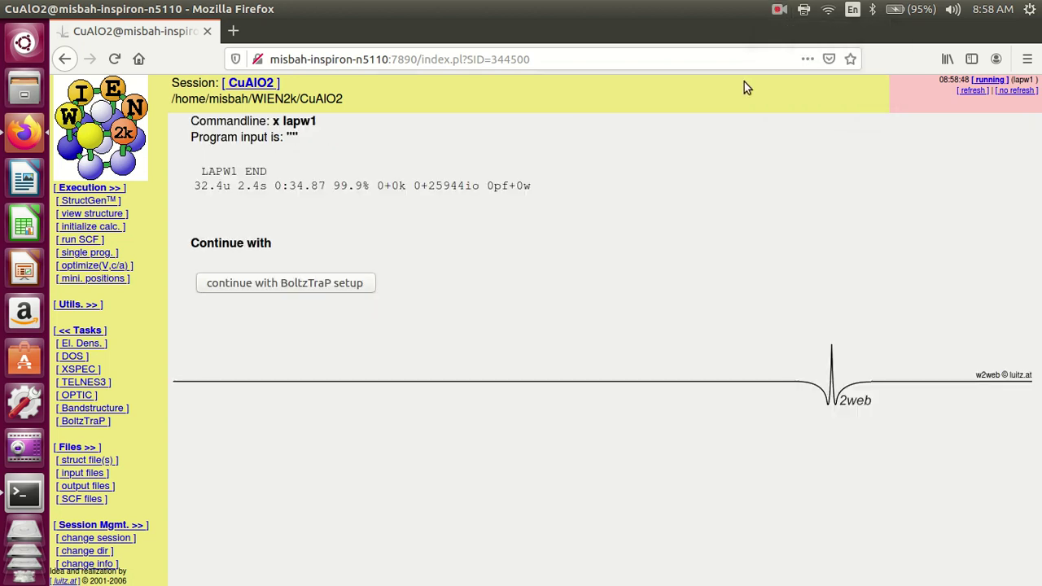
left_click(311, 288)
scroll(306, 268, "down", 1)
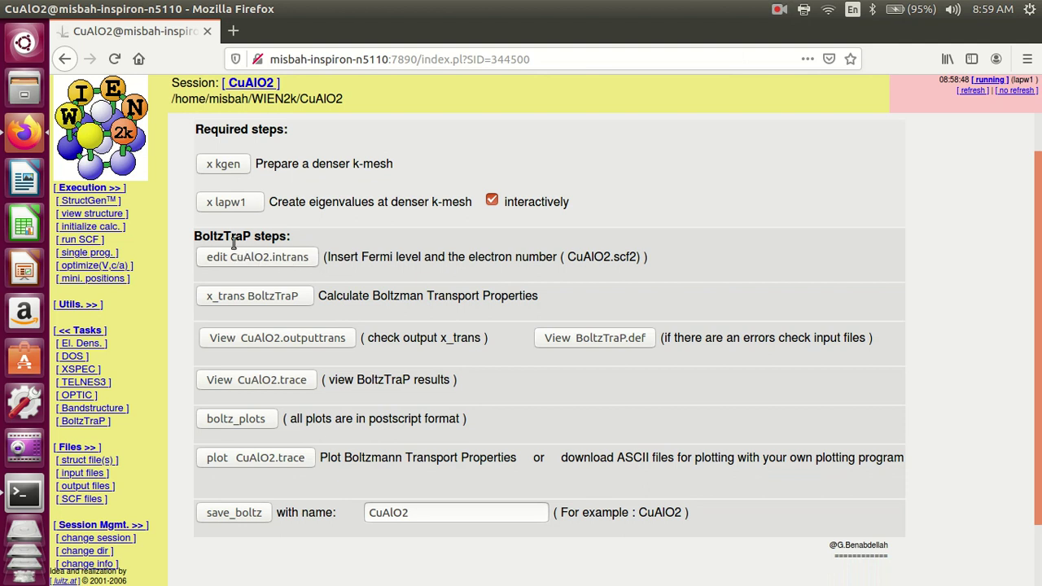
- In CuAlO2.intrans, paste the Fermi energy 0.4776781850 over the XXXXX placeholder
left_click(275, 261)
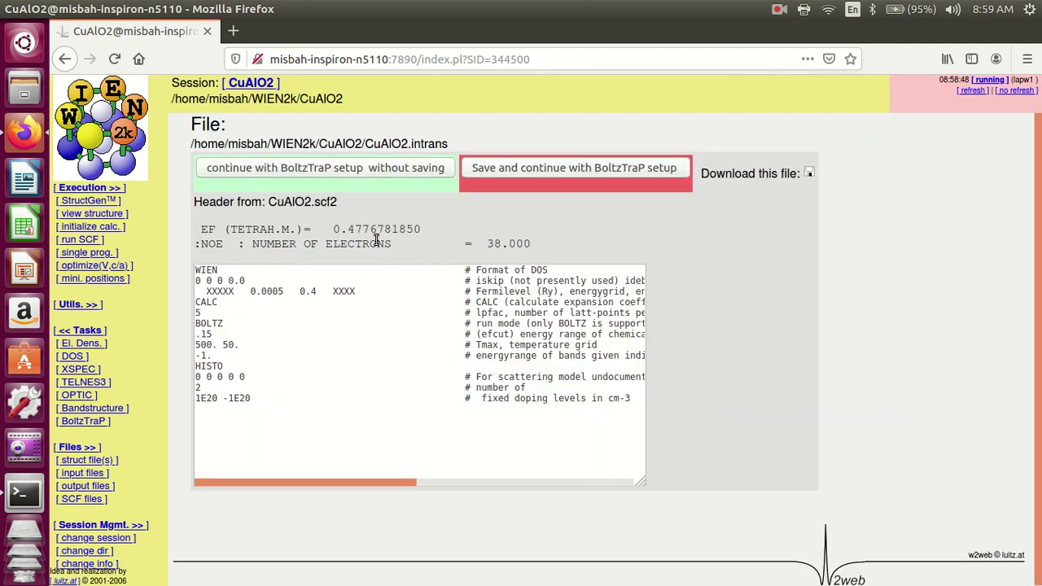
left_click_drag(330, 232, 401, 218)
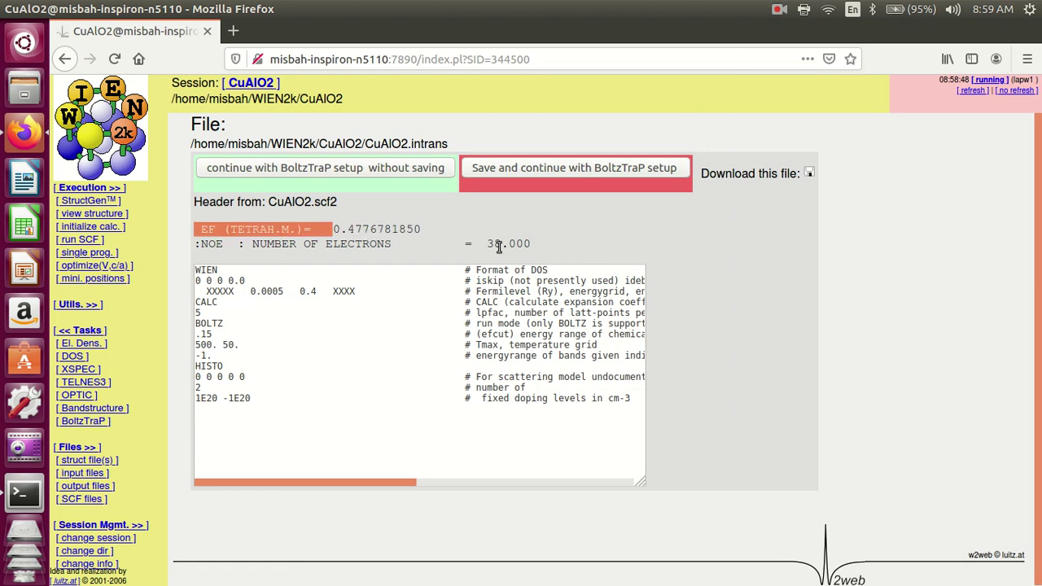
left_click_drag(486, 244, 511, 244)
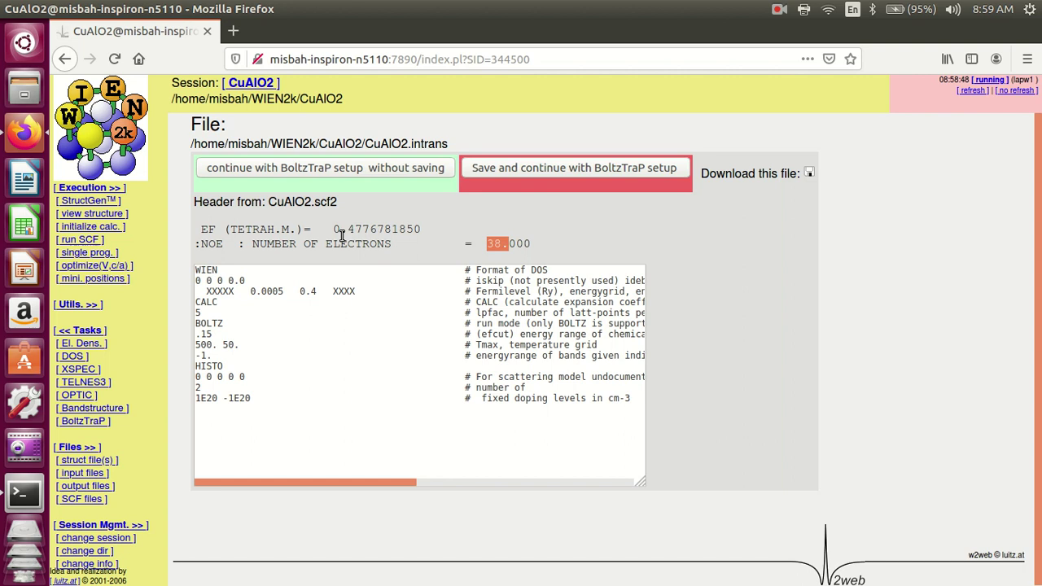
left_click_drag(331, 229, 420, 224)
right_click(409, 234)
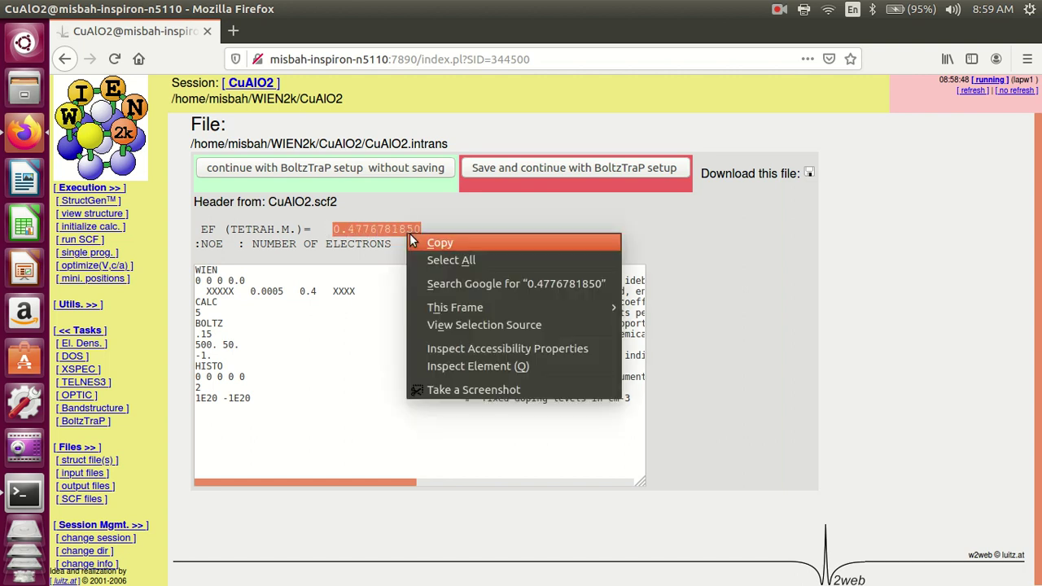
left_click(431, 243)
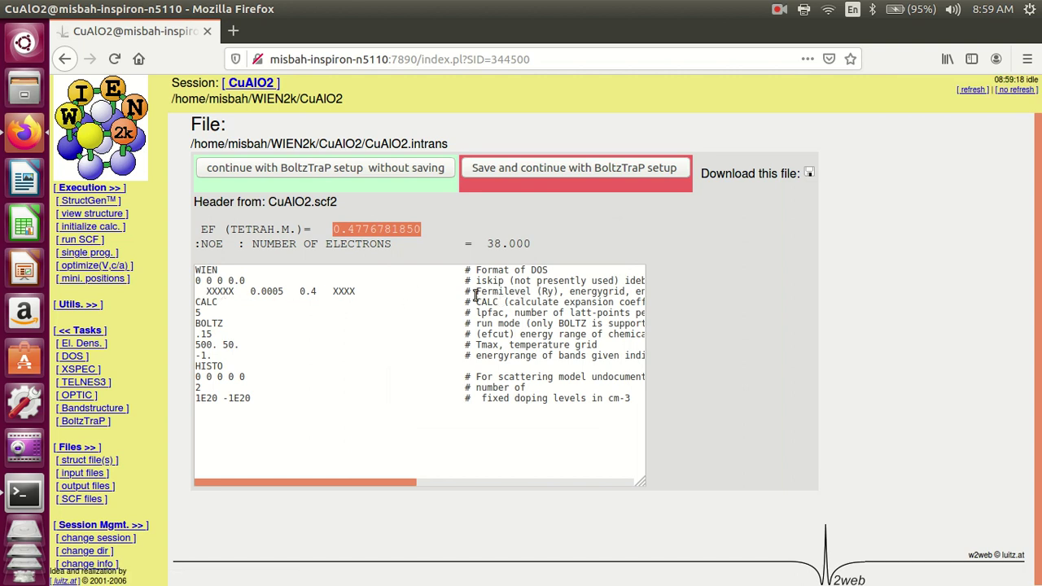
left_click_drag(202, 290, 236, 290)
right_click(228, 292)
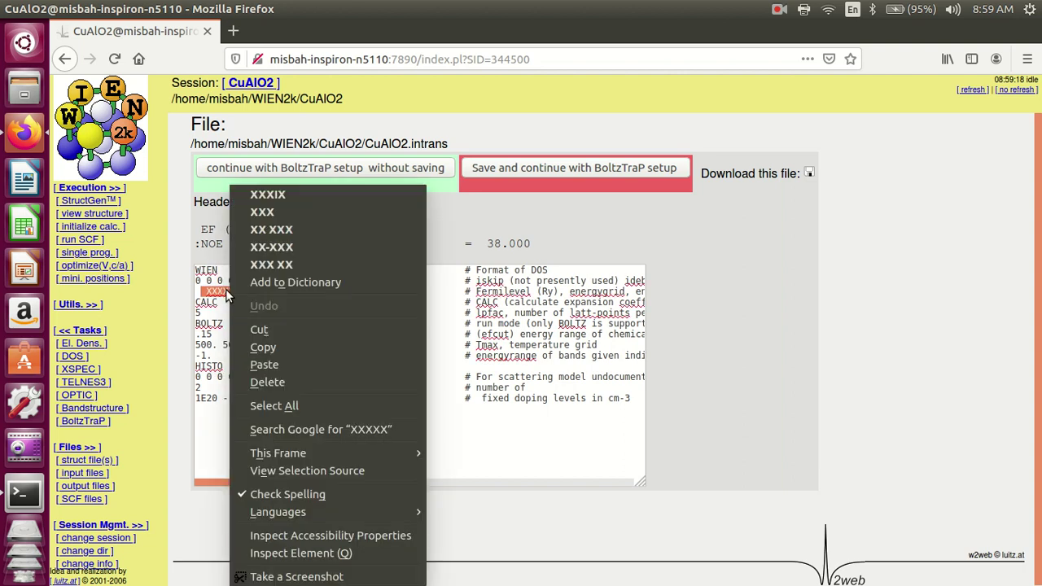
left_click(275, 364)
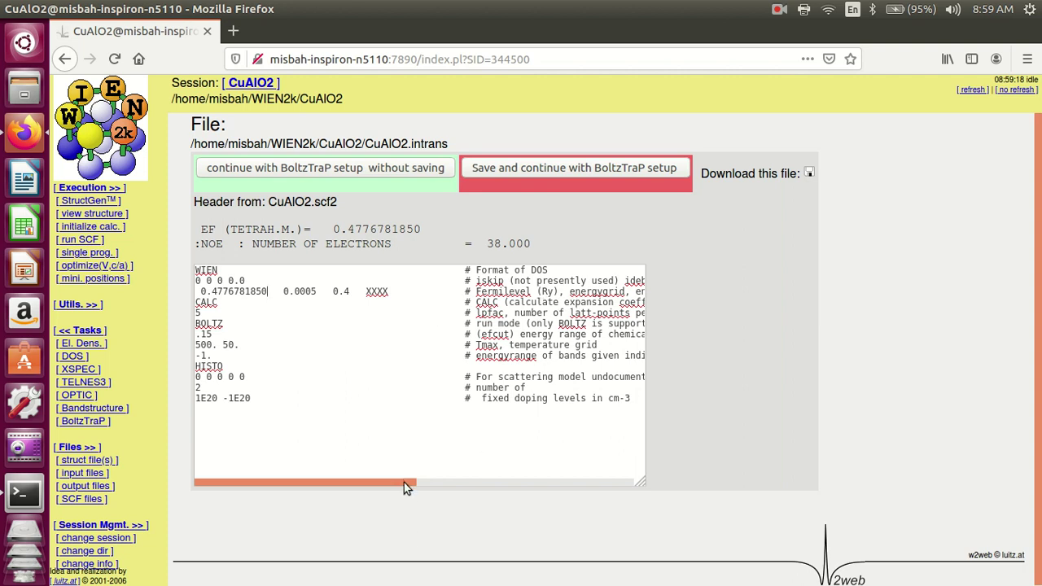
- Paste the electron count 38.00 from the header over the XXXX placeholder
left_click_drag(403, 482, 607, 484)
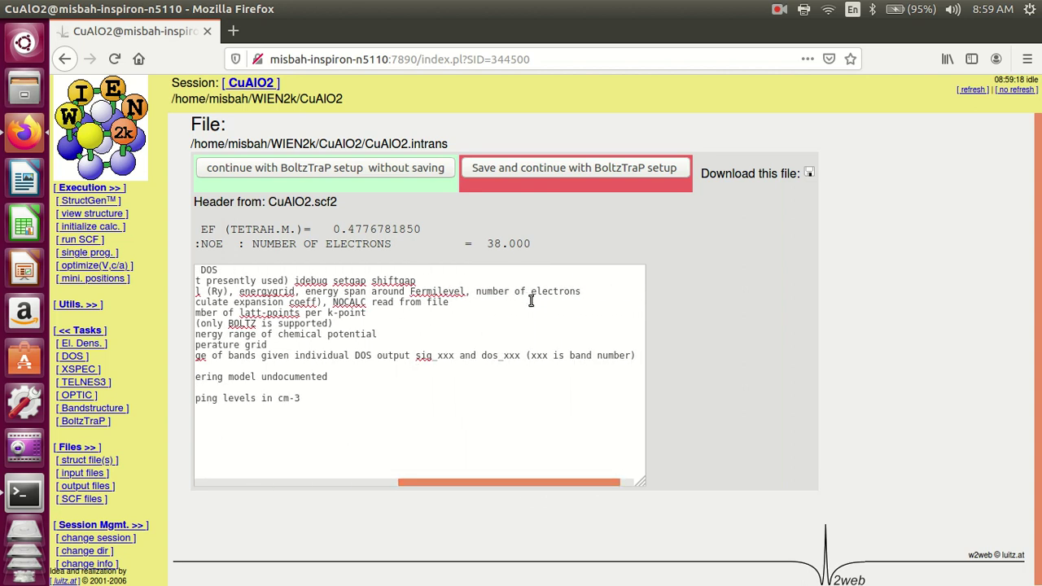
left_click_drag(550, 484, 342, 503)
double_click(376, 291)
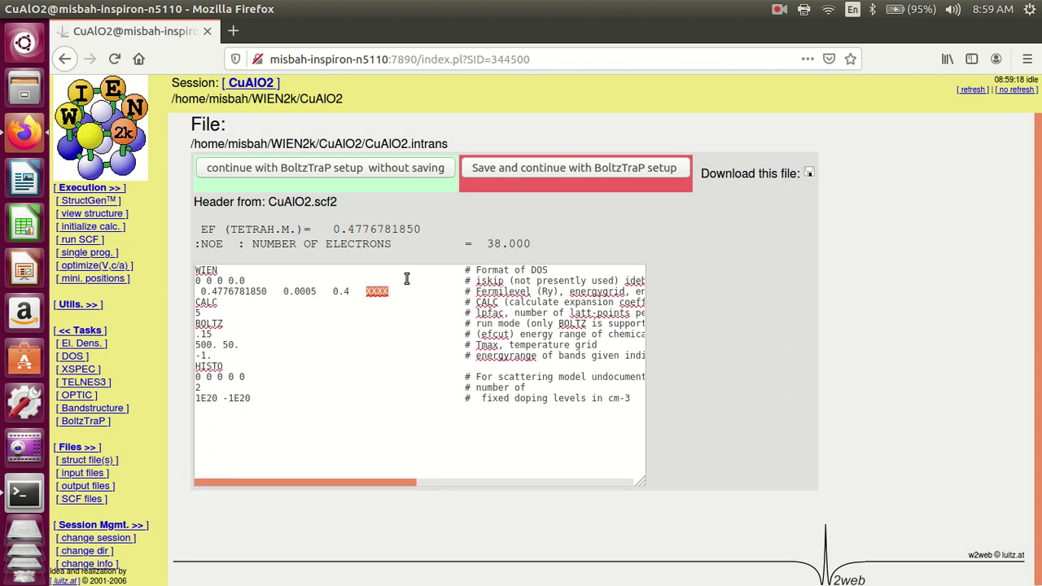
left_click_drag(487, 244, 525, 244)
right_click(523, 243)
left_click(533, 251)
double_click(374, 292)
right_click(381, 295)
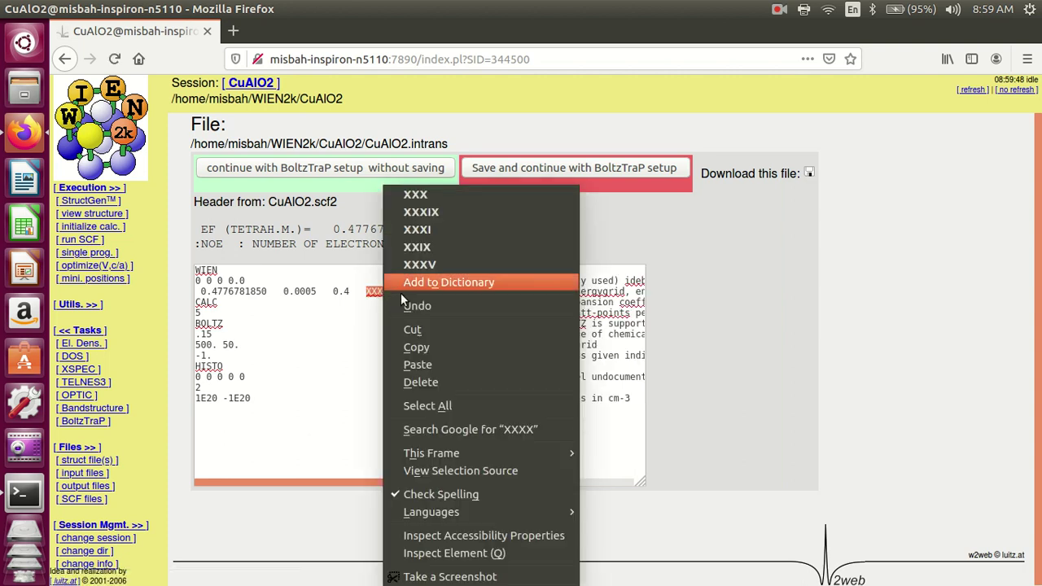
left_click(415, 365)
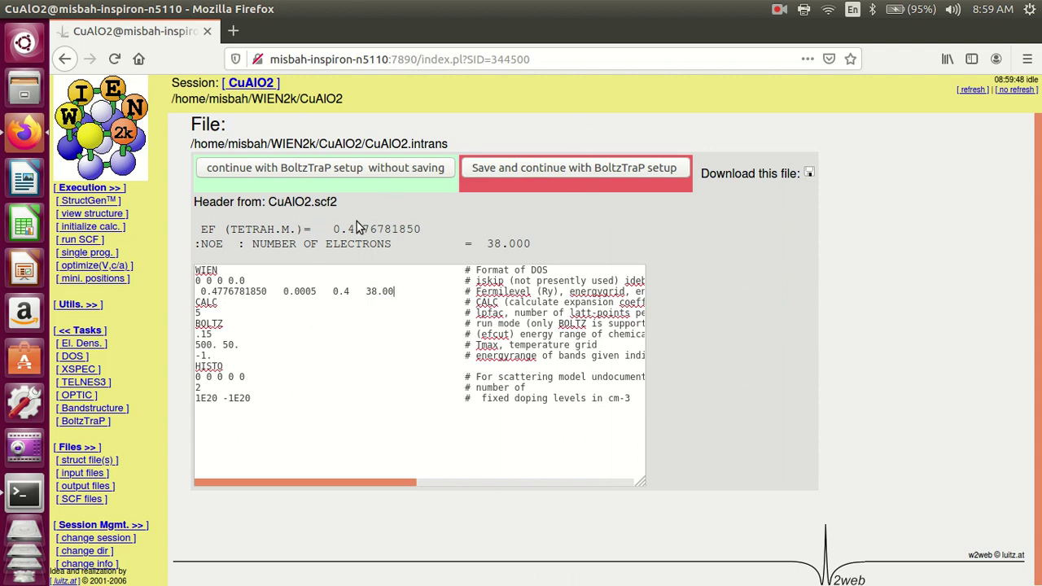
left_click_drag(333, 230, 377, 229)
left_click(429, 228)
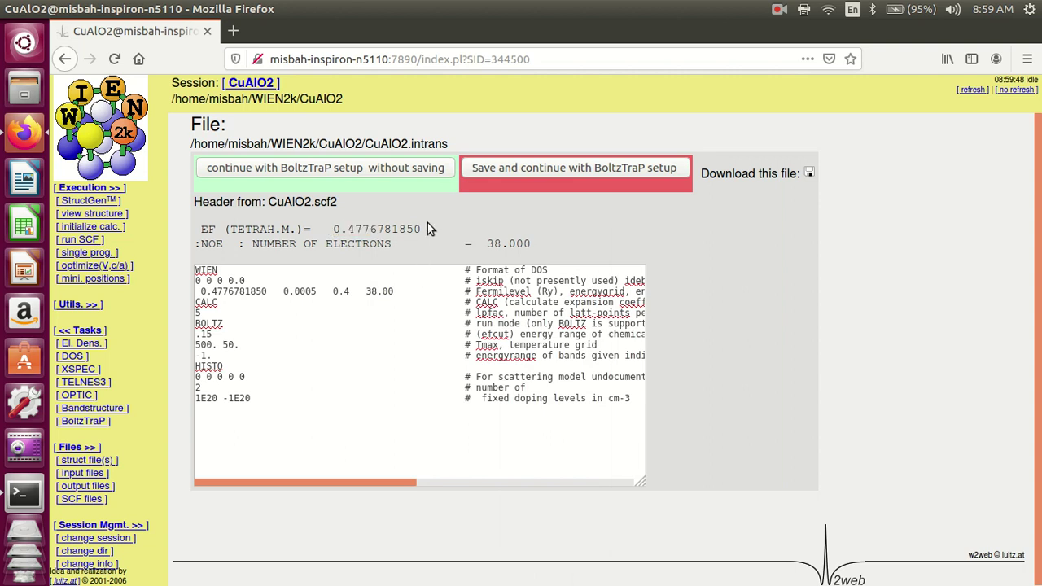
- Save CuAlO2.intrans, run x_trans, and refresh the status until it shows idle
left_click(498, 173)
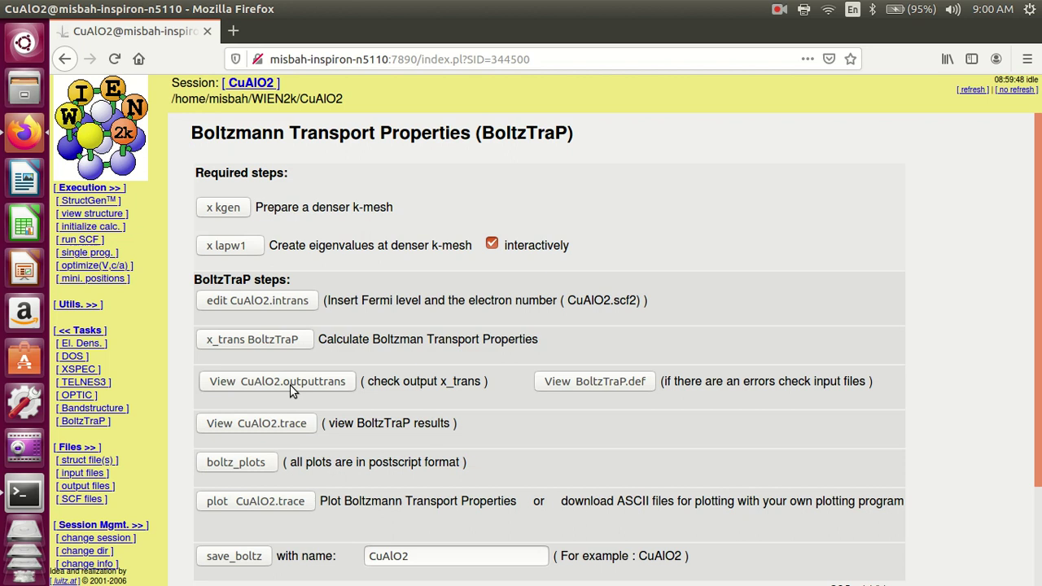
left_click(271, 339)
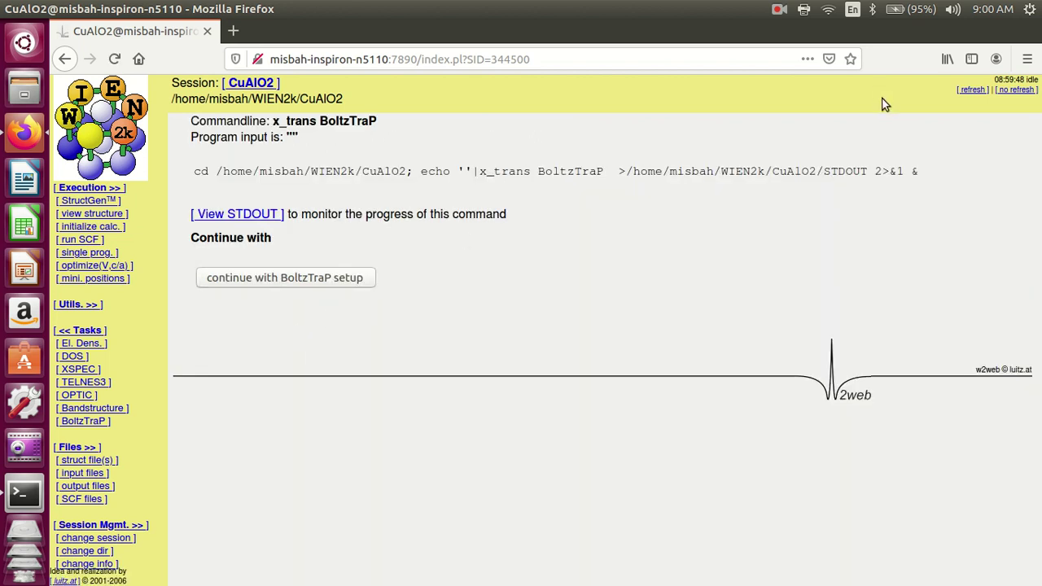
left_click(967, 91)
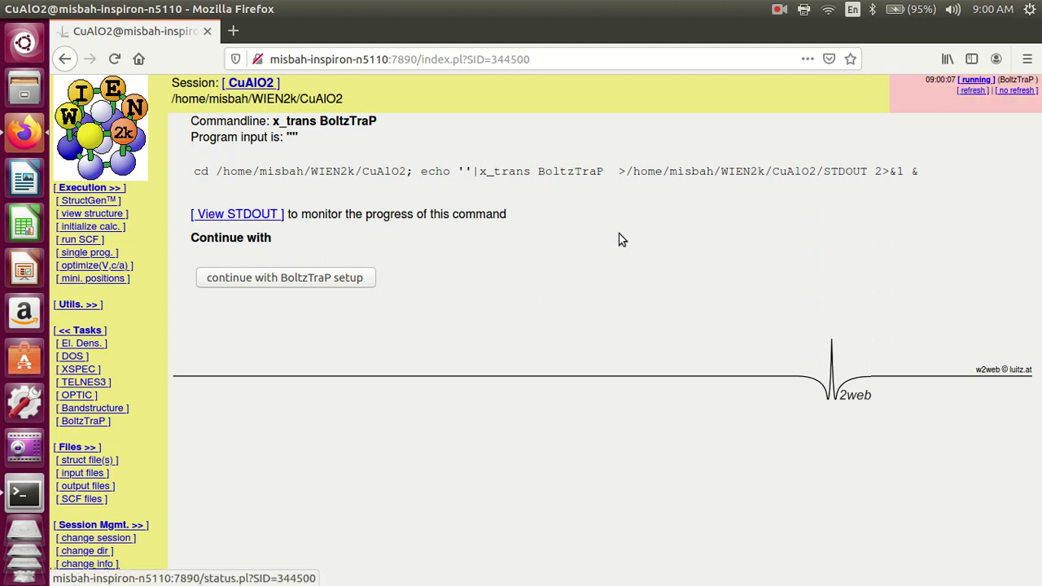
left_click(970, 92)
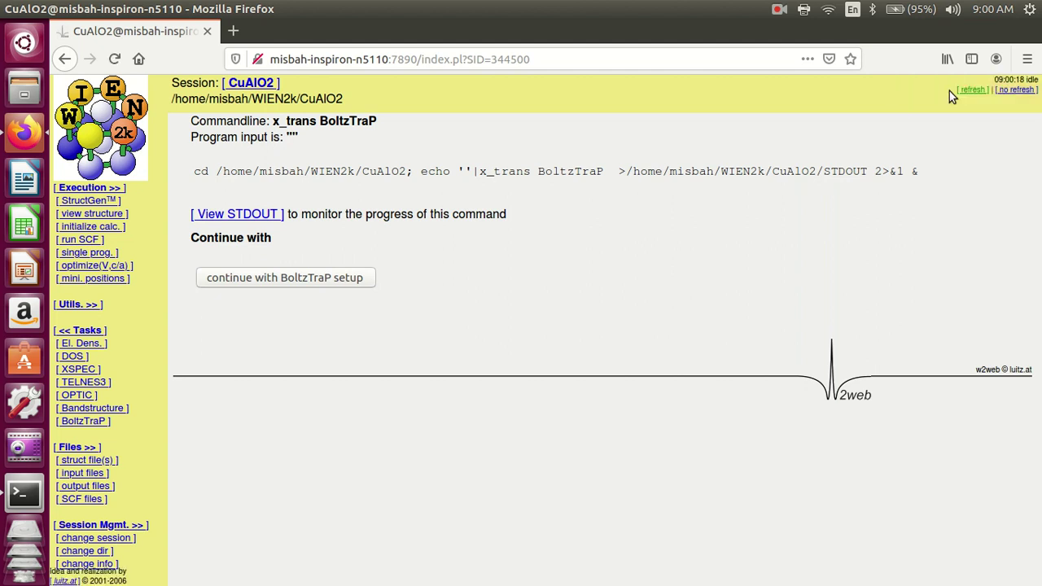
left_click(967, 91)
left_click(242, 282)
scroll(310, 350, "down", 1)
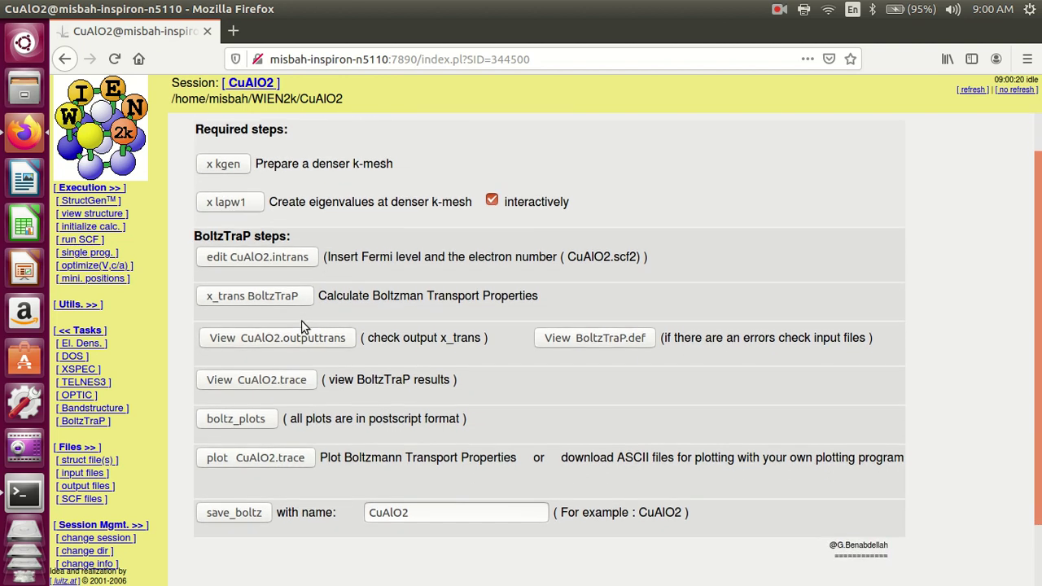
left_click(276, 338)
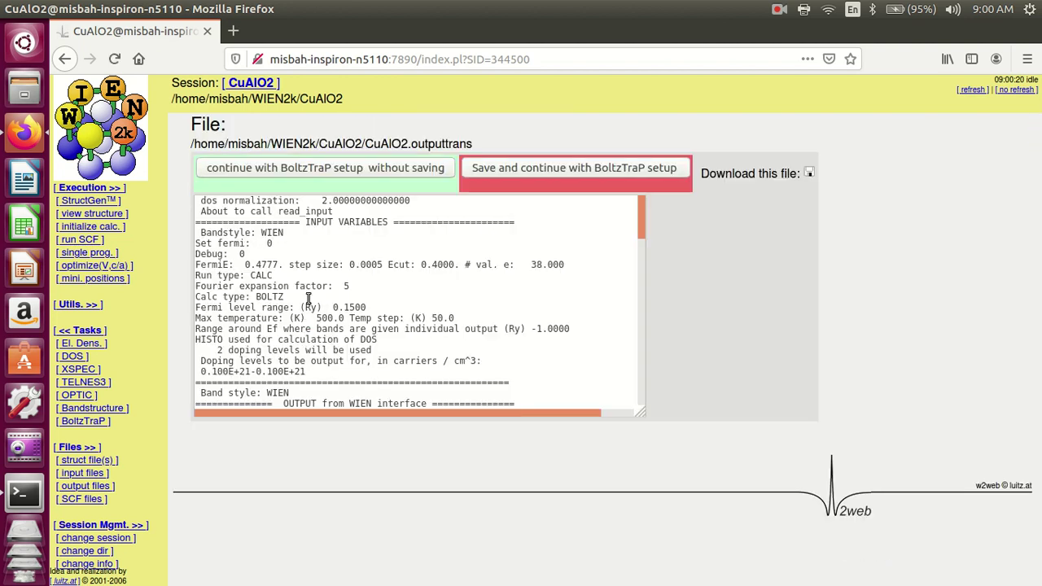
scroll(308, 297, "down", 5)
scroll(309, 297, "down", 10)
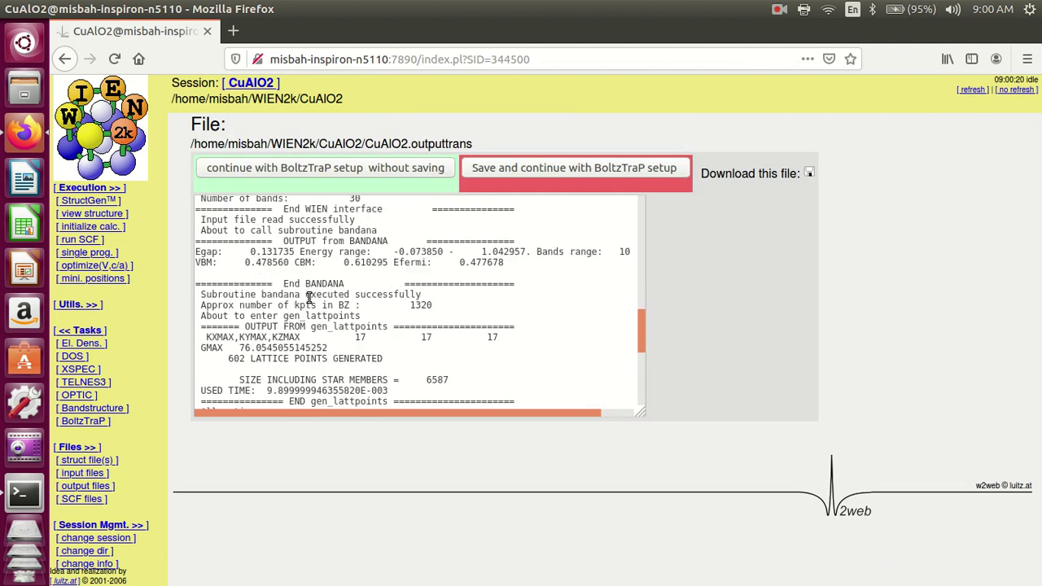
left_click(534, 169)
scroll(514, 360, "down", 1)
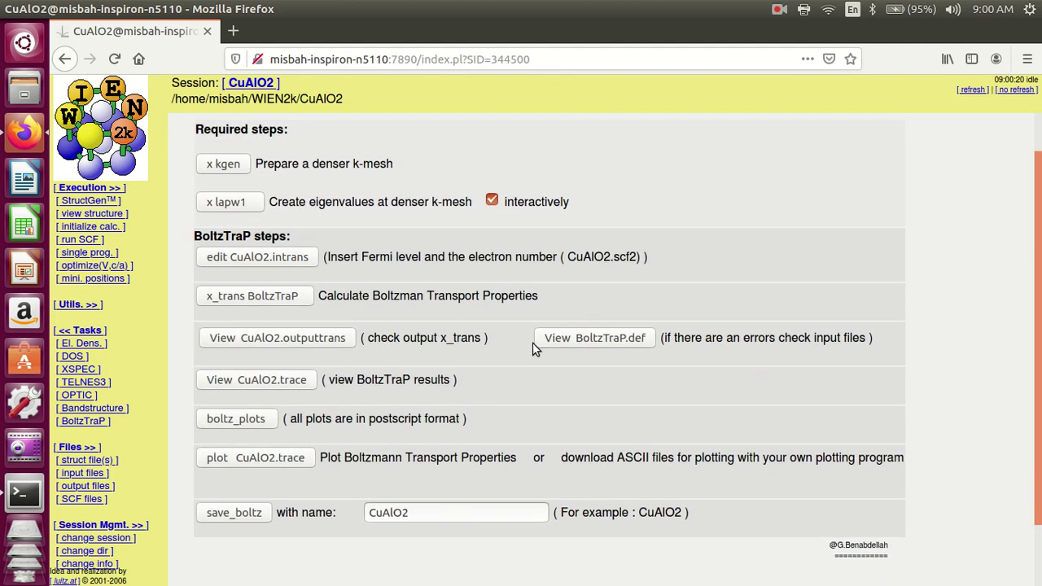
scroll(286, 384, "down", 1)
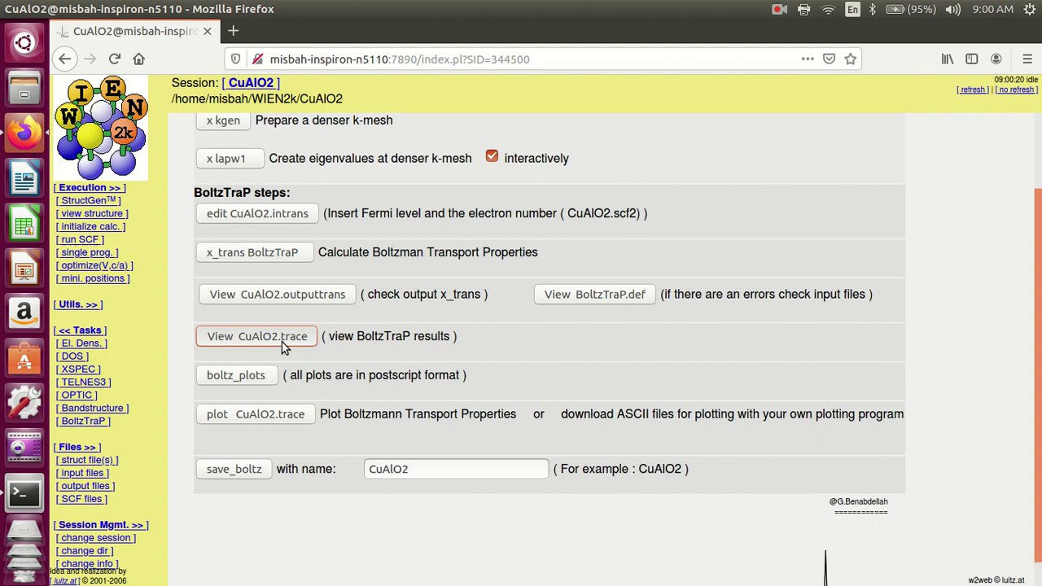
- Open CuAlO2.trace and scroll across its S, kappa0 and PF columns
left_click(282, 341)
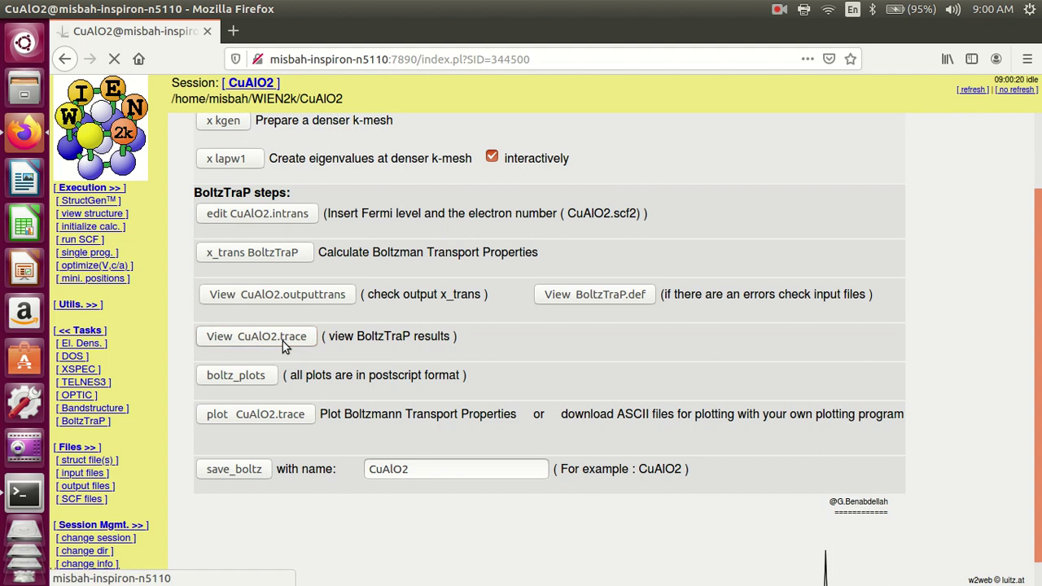
double_click(285, 341)
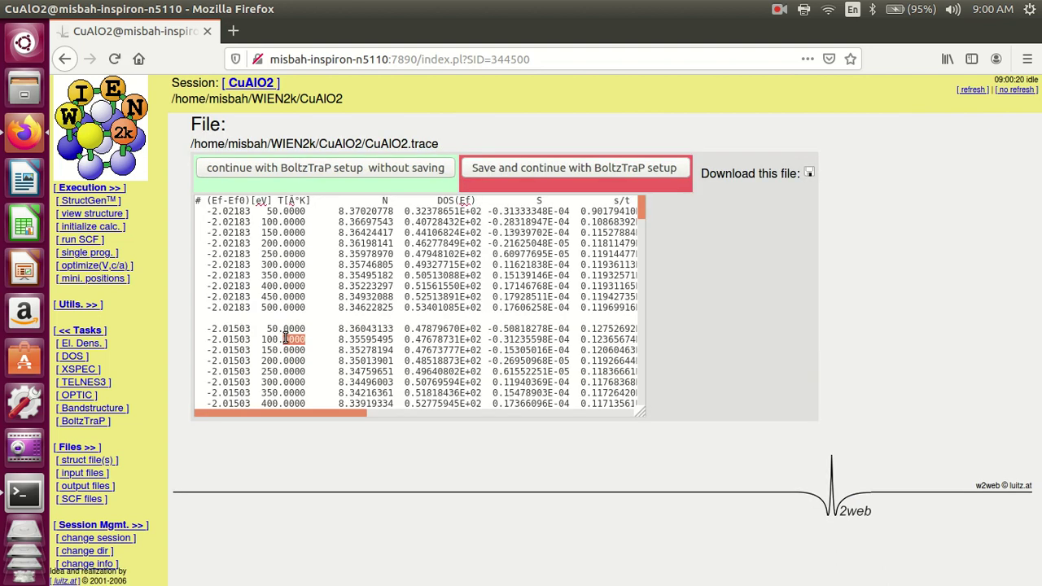
left_click(330, 244)
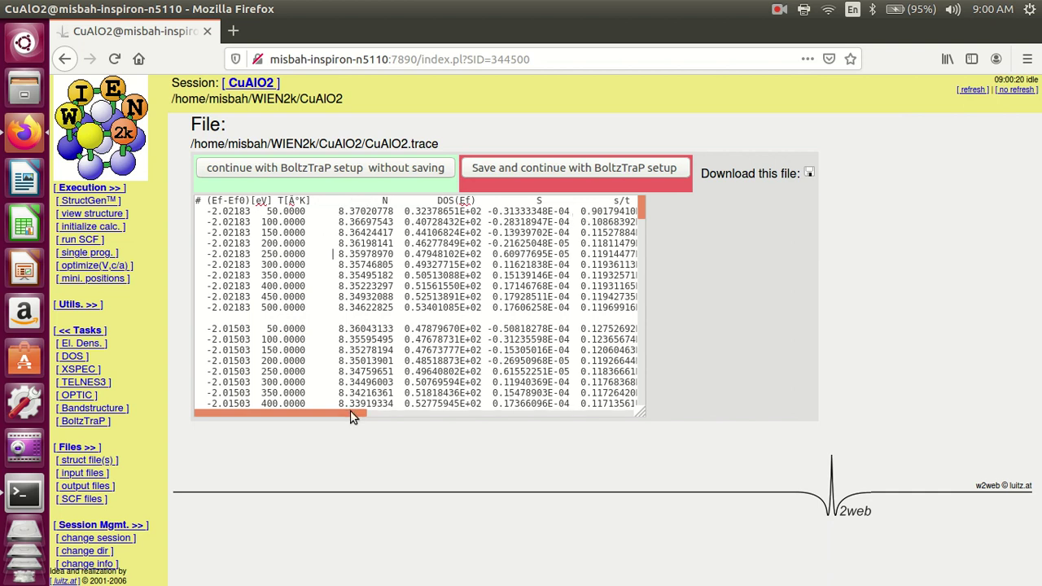
left_click_drag(351, 415, 411, 418)
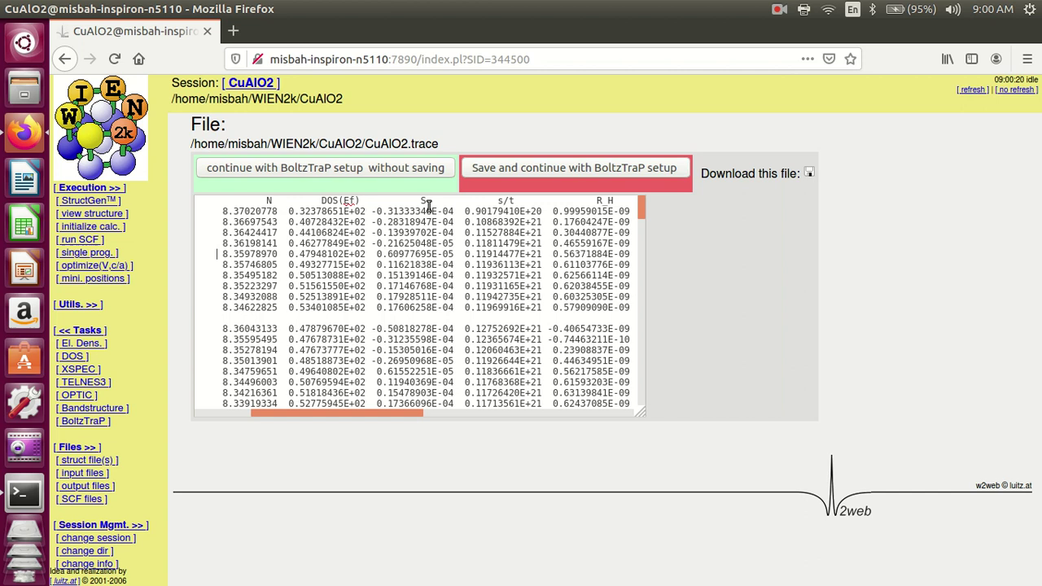
double_click(423, 199)
left_click_drag(419, 414, 657, 423)
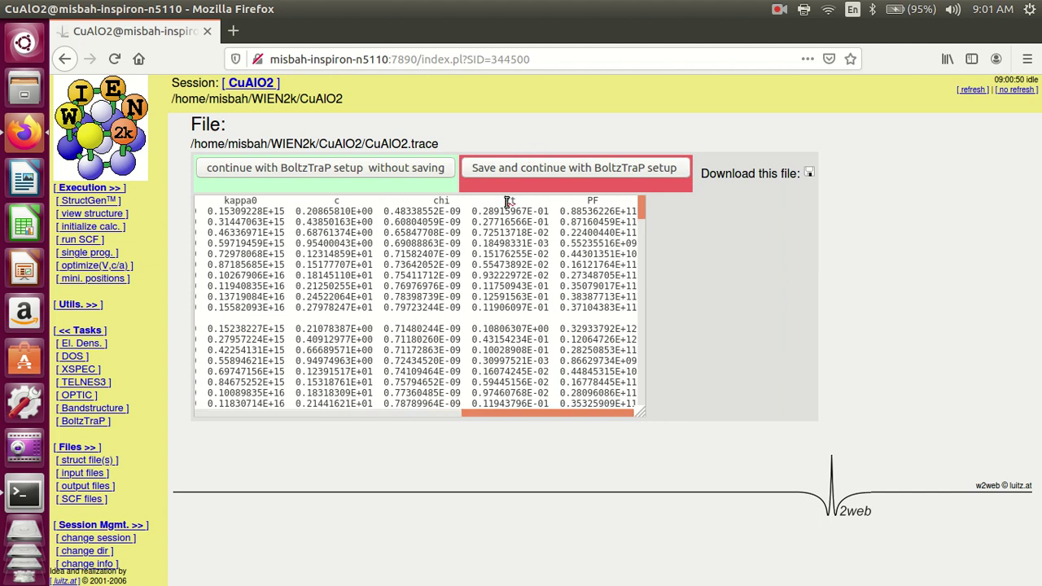
mouse_move(518, 416)
left_mouse_down()
mouse_move(437, 439)
mouse_move(220, 437)
left_mouse_up()
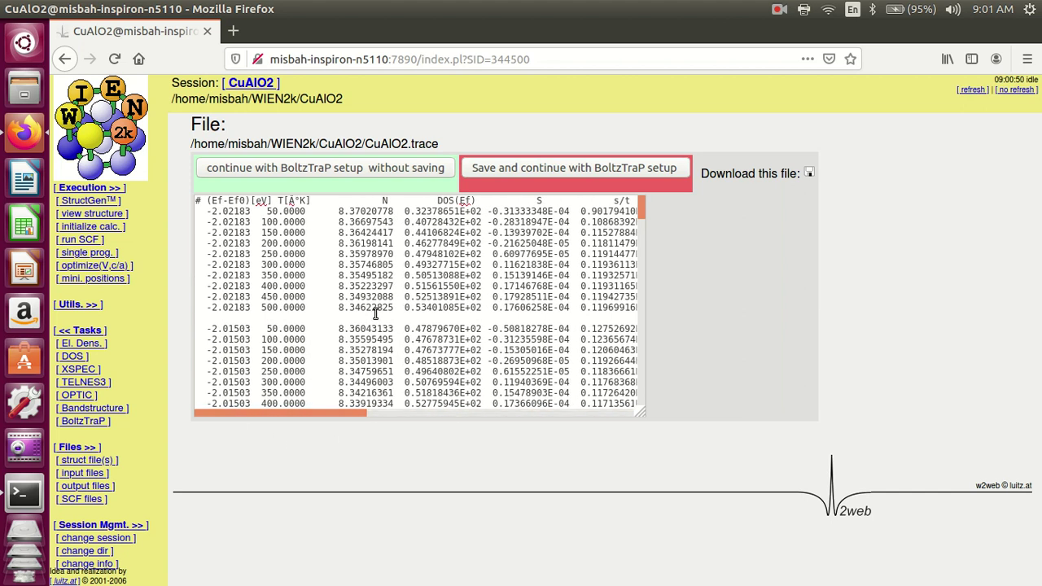
- Return to BoltzTraP setup and launch boltz_plots (boltz_plotpl) to STDOUT
left_click(559, 167)
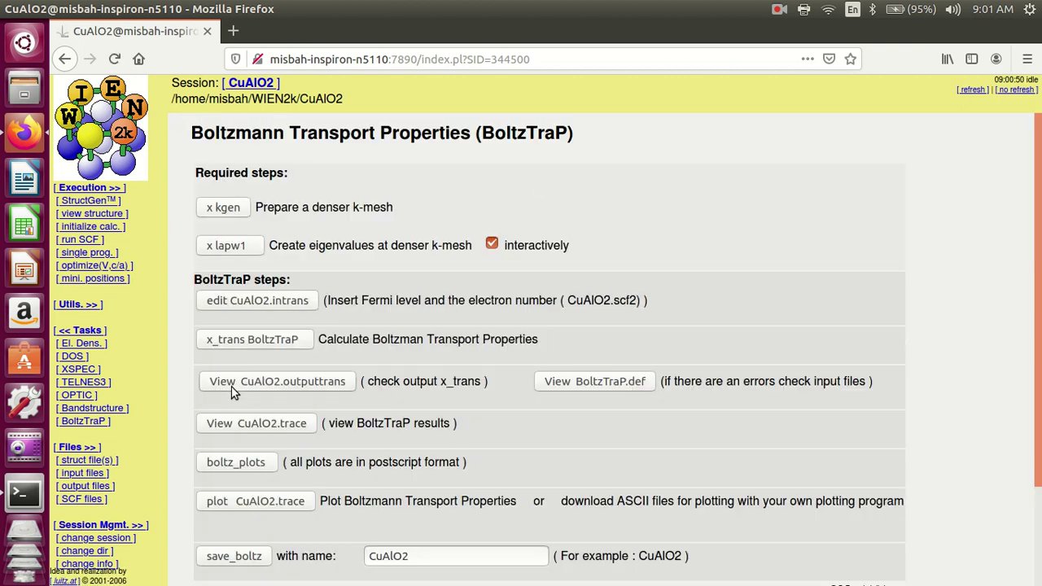
scroll(271, 365, "down", 2)
scroll(265, 360, "down", 1)
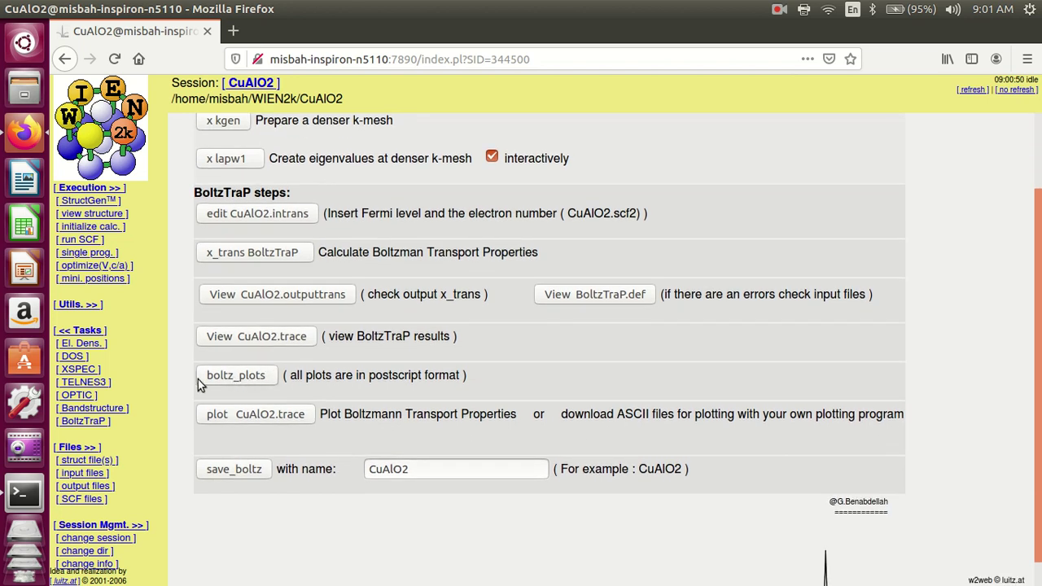
left_click(225, 379)
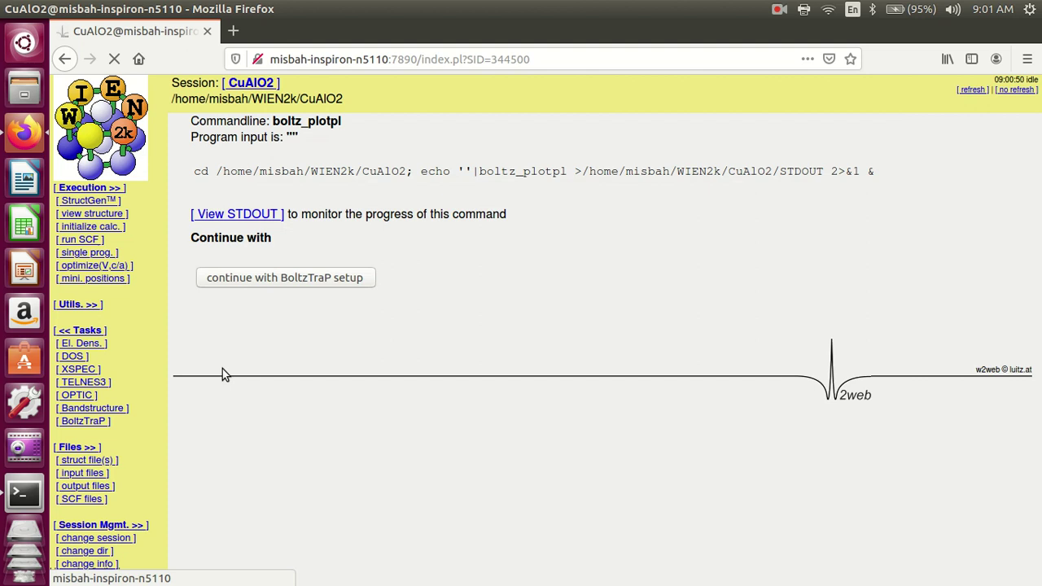
left_click(287, 278)
scroll(296, 297, "down", 2)
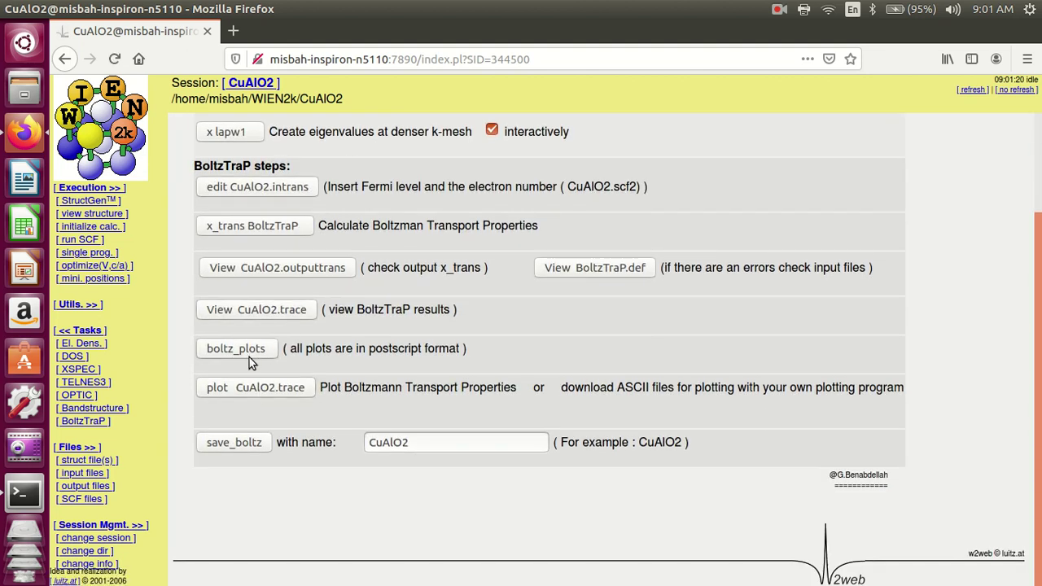
left_click(248, 353)
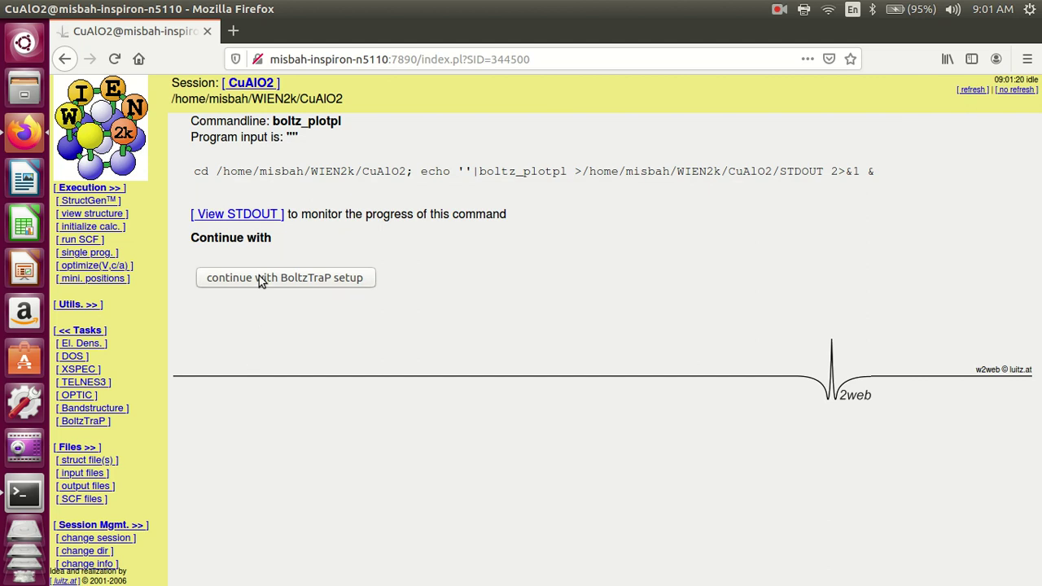
- Enter plot mode with file CuAlO2.trace, data set 1 and column 12 (PF)
left_click(261, 278)
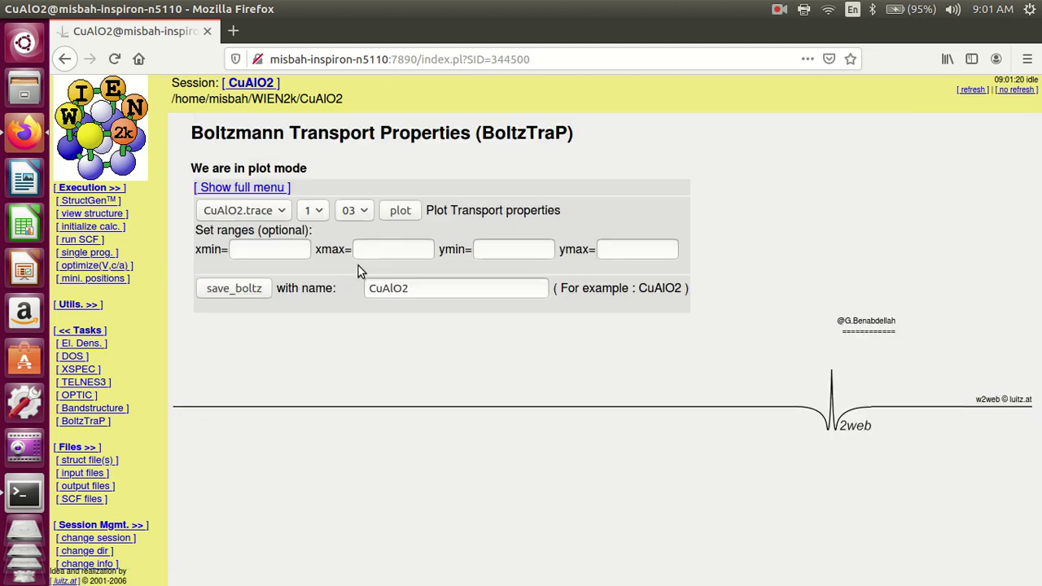
left_click(284, 212)
left_click(282, 231)
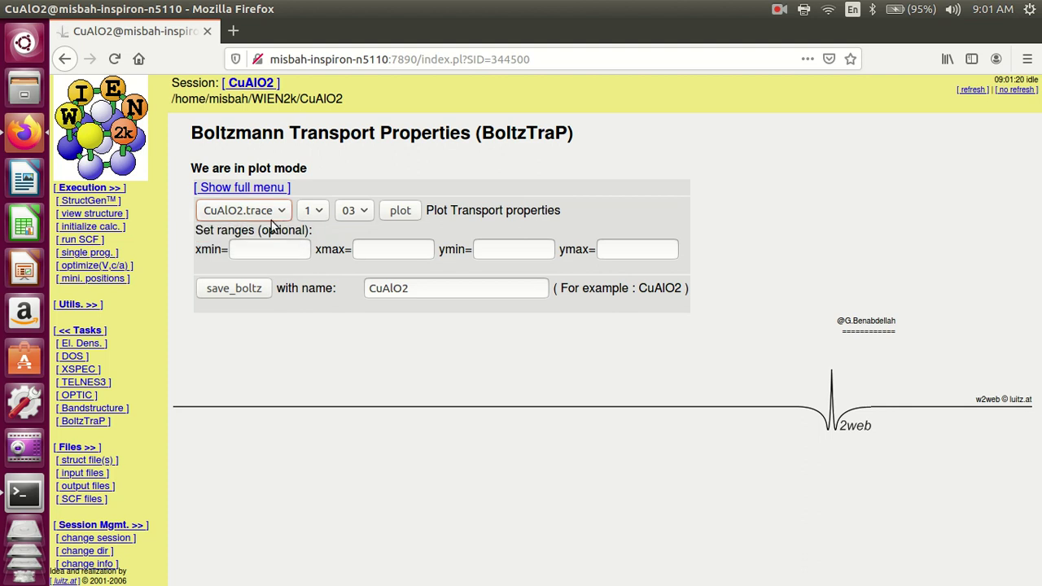
left_click(375, 214)
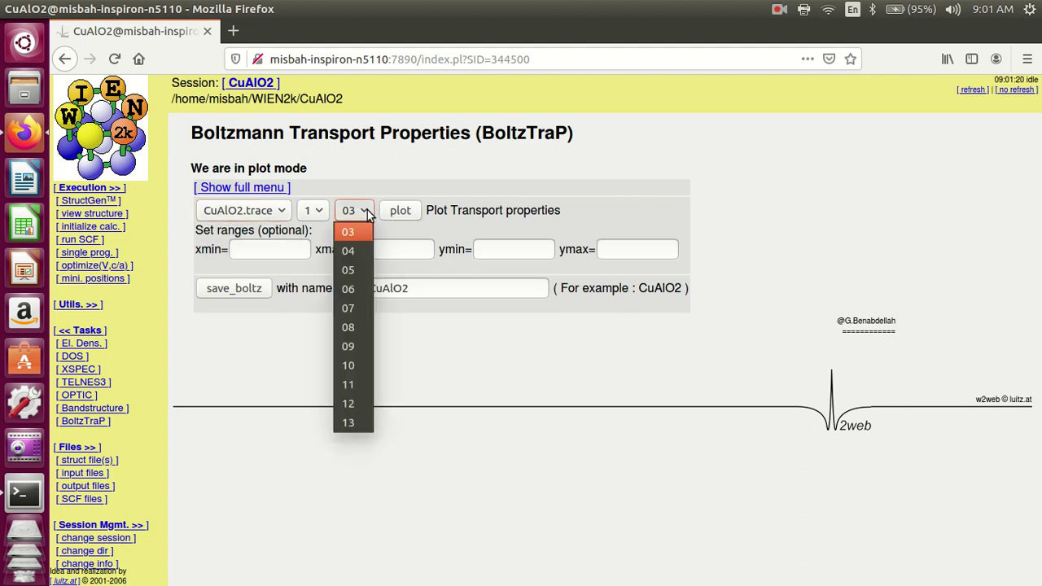
left_click(324, 217)
left_click(324, 215)
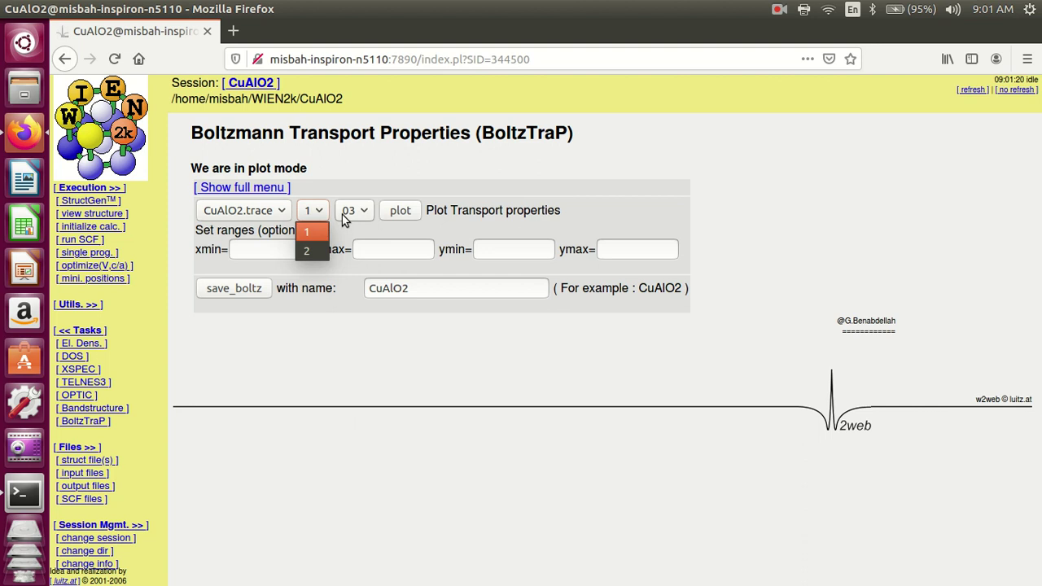
left_click(346, 214)
left_click(363, 213)
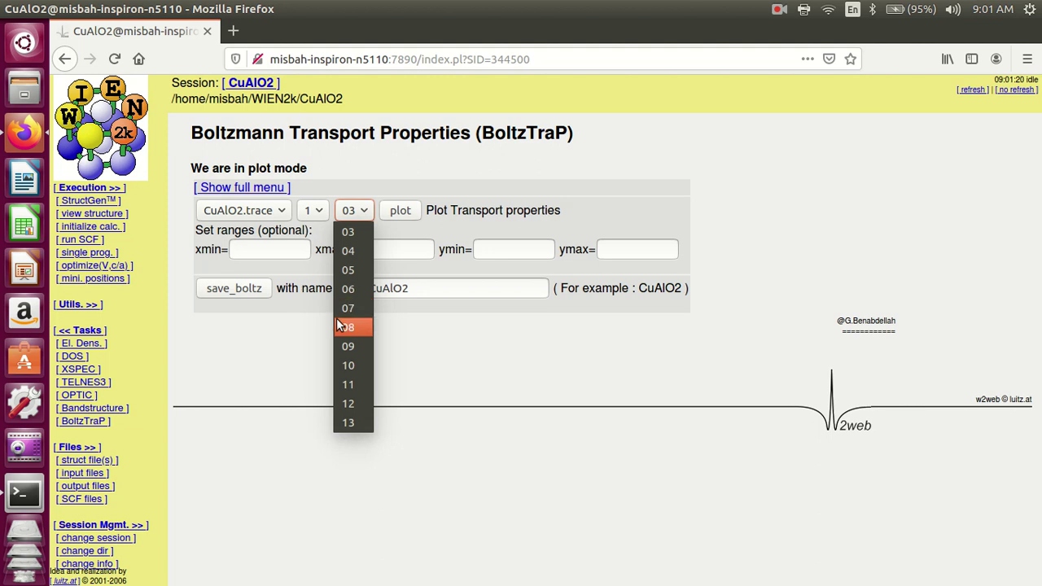
left_click(353, 400)
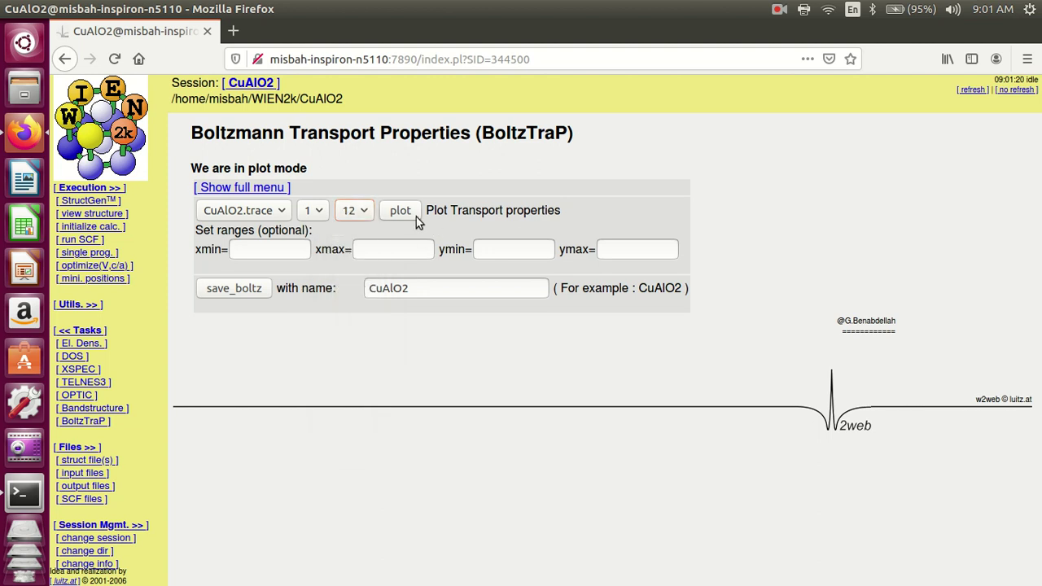
- Plot column 12 (power factor), then switch the column dropdown to 11 (Zt)
left_click(402, 210)
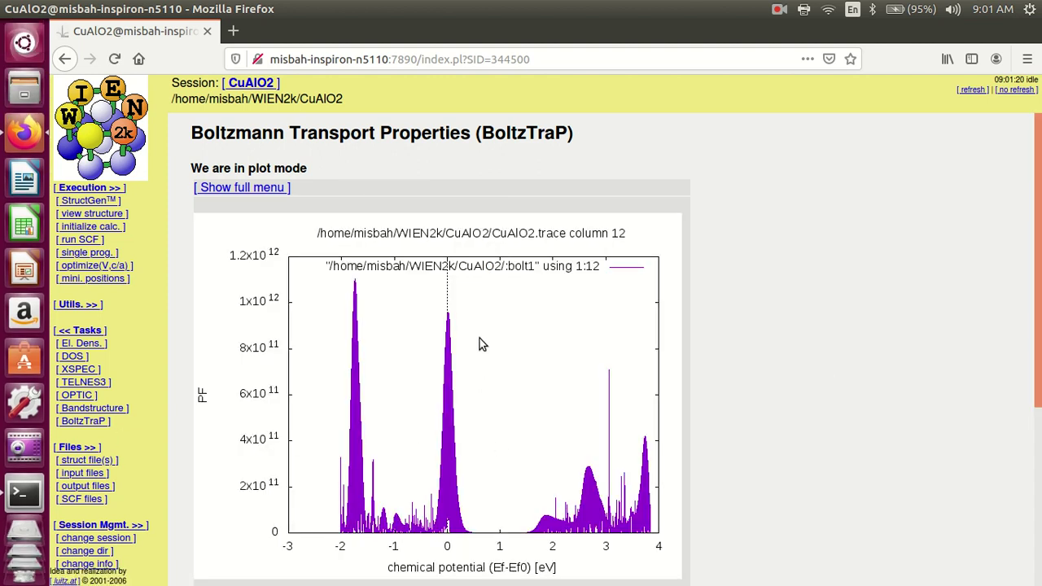
scroll(479, 343, "down", 2)
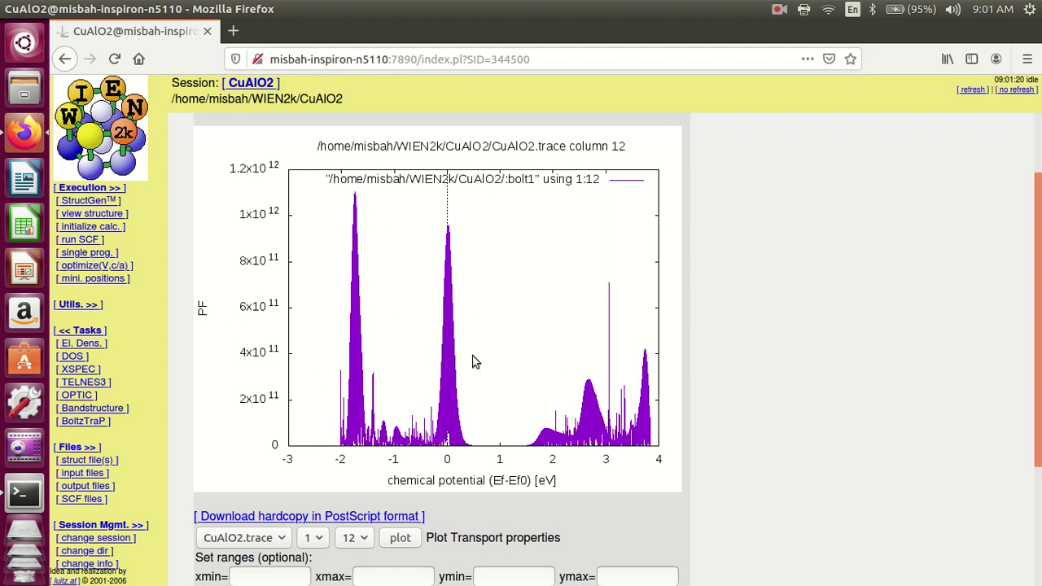
scroll(473, 360, "down", 3)
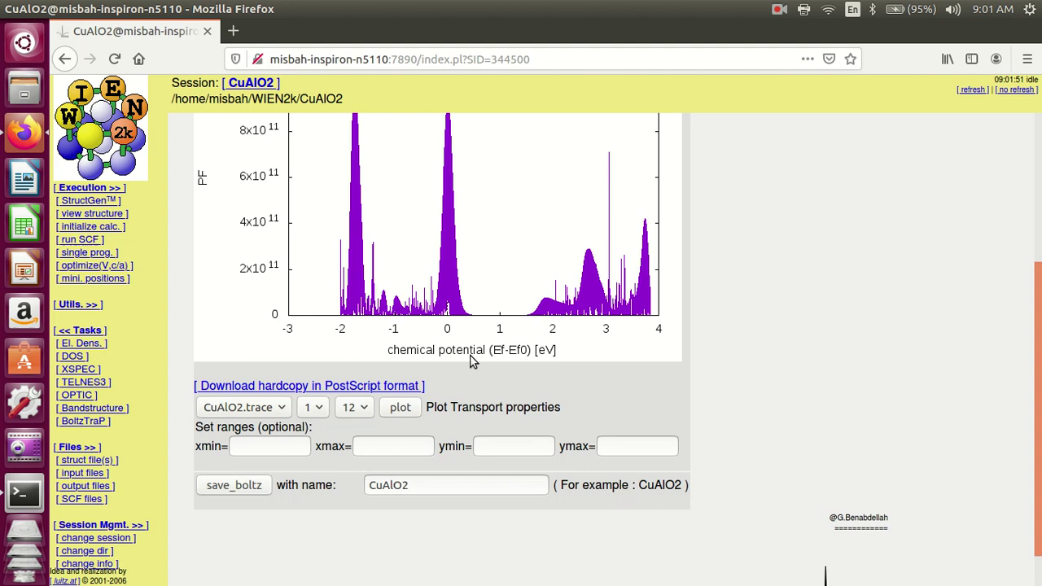
left_click(779, 9)
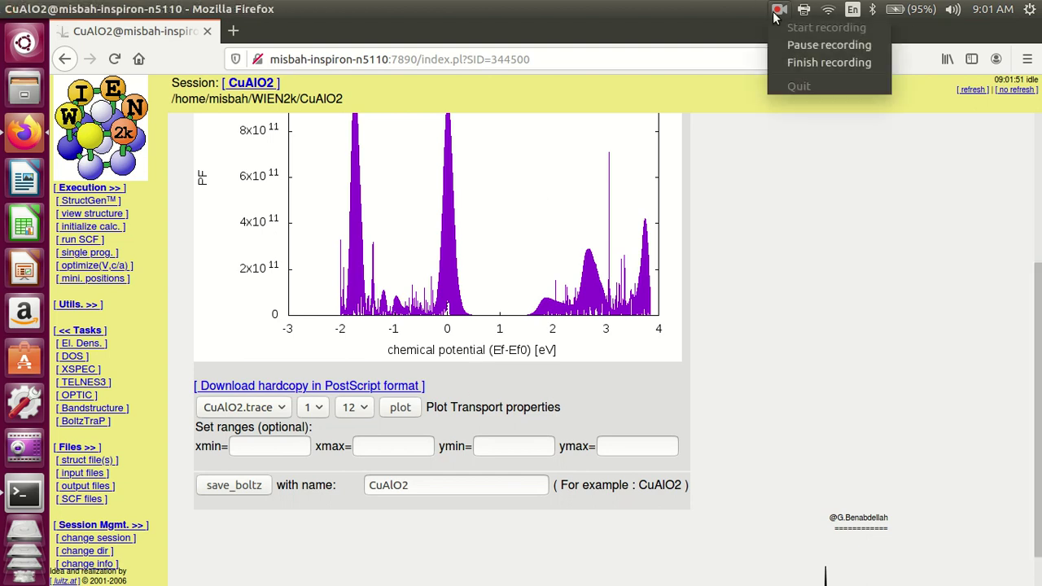
left_click(793, 42)
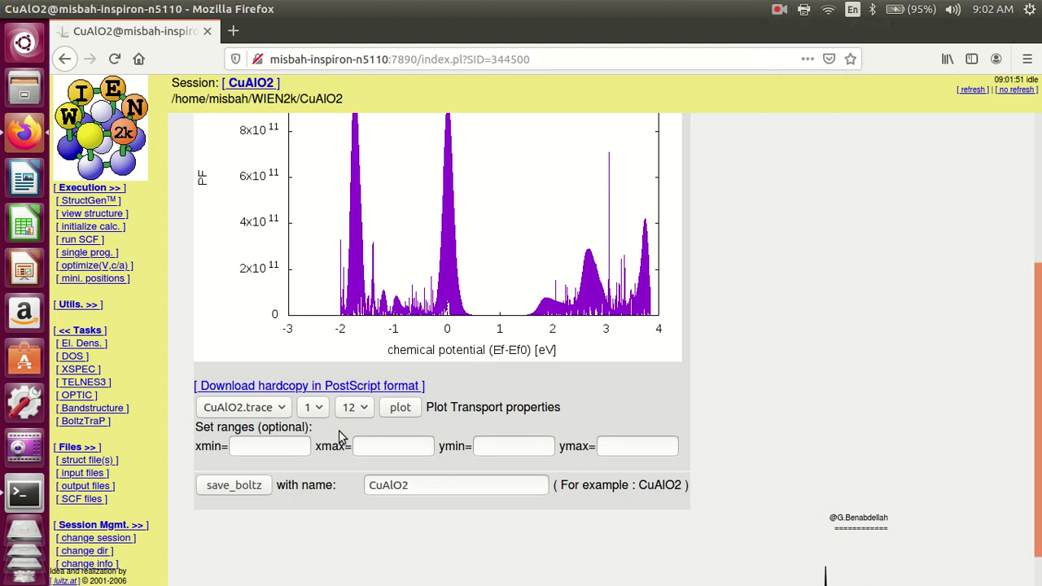
left_click(363, 411)
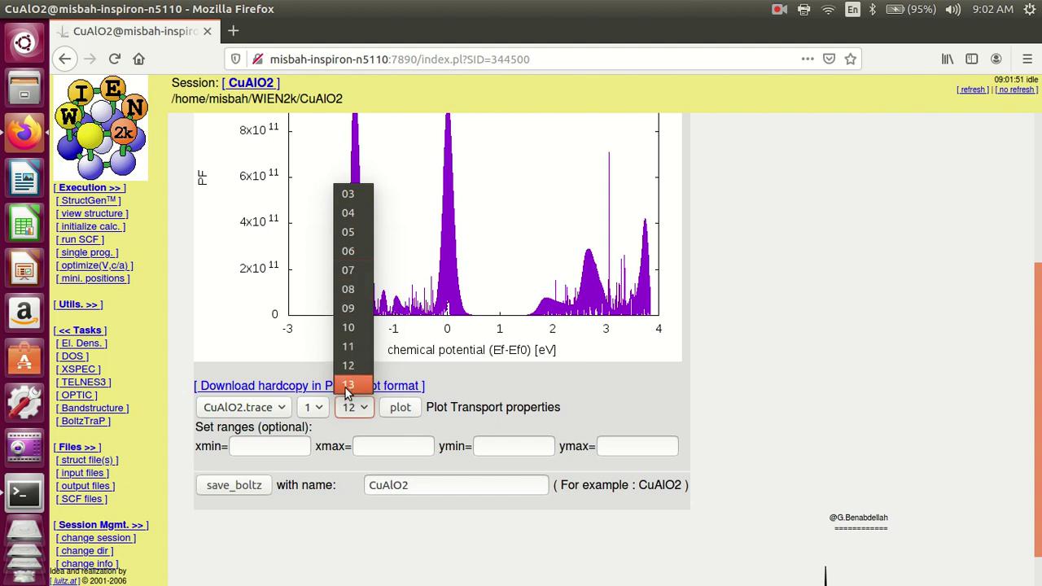
left_click(348, 347)
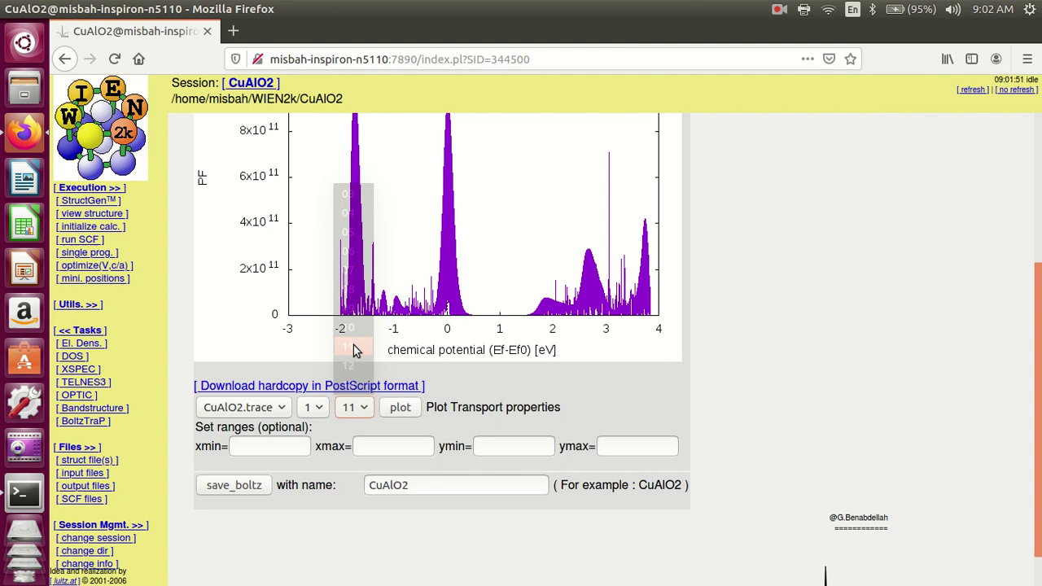
- Draw the ZT curve from column 11, then replot using column 05 for the Seebeck coefficient
left_click(390, 408)
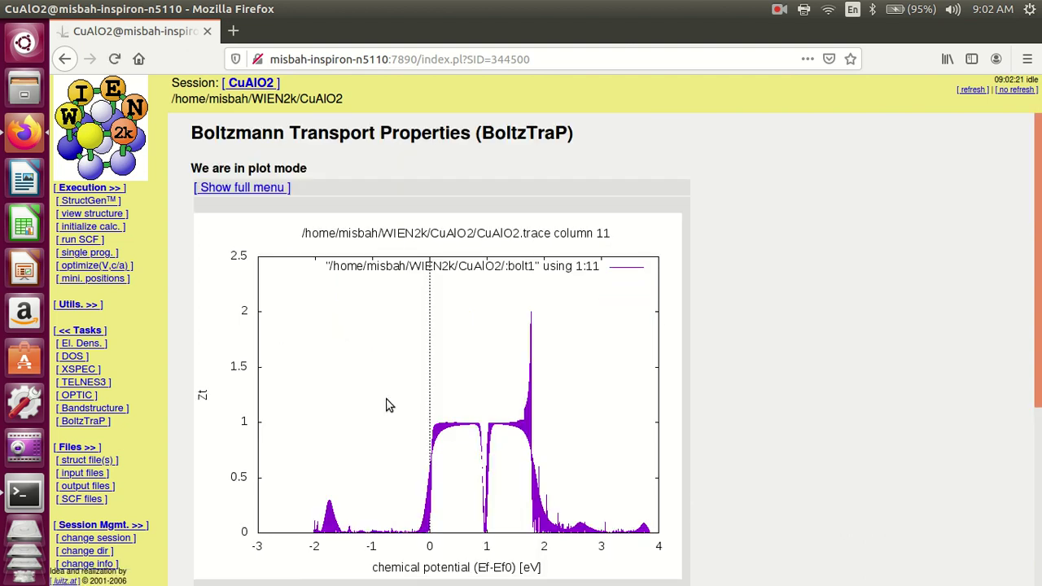
scroll(488, 385, "down", 3)
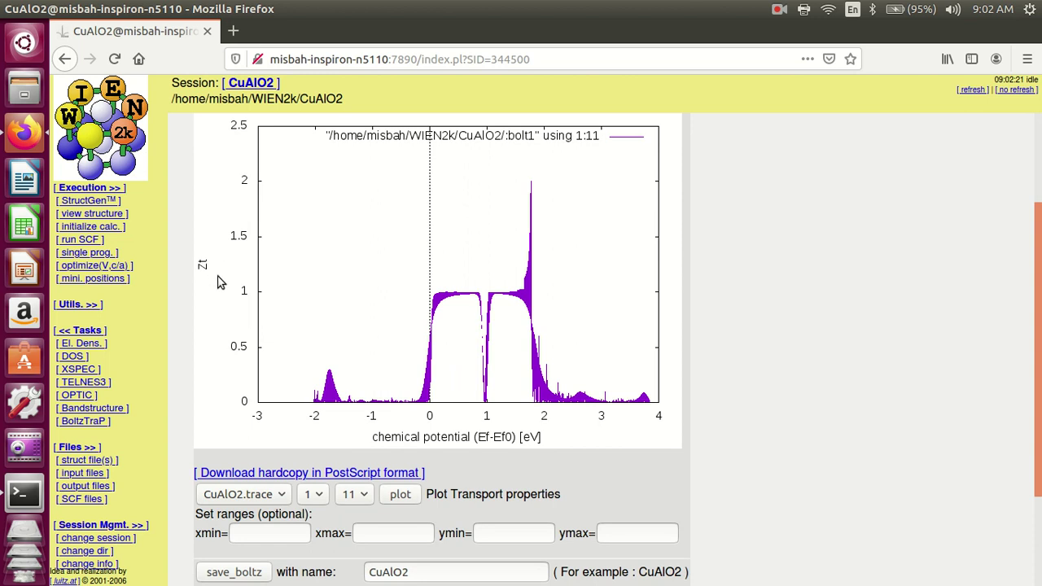
left_click(361, 498)
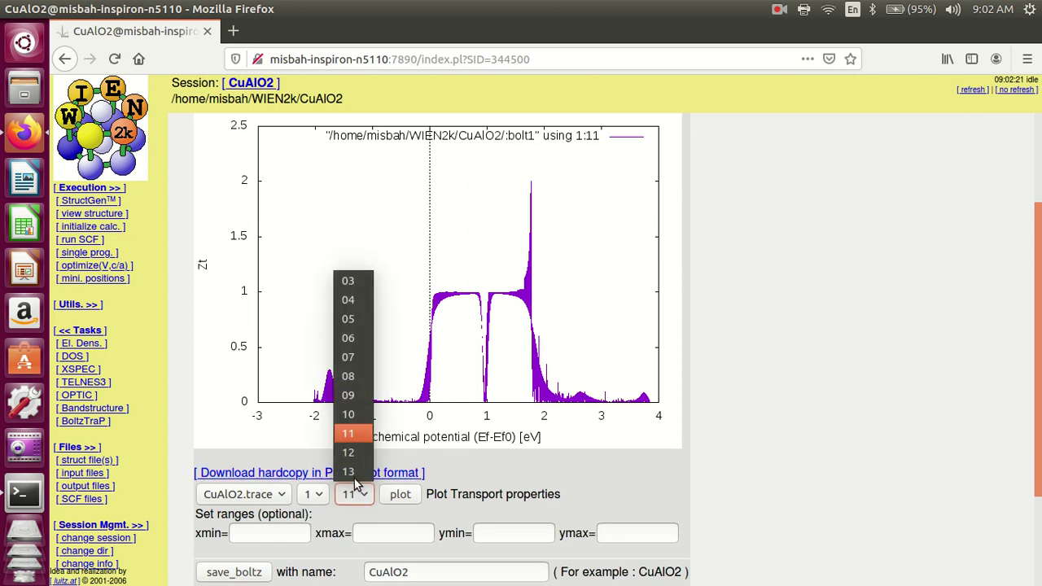
left_click(358, 320)
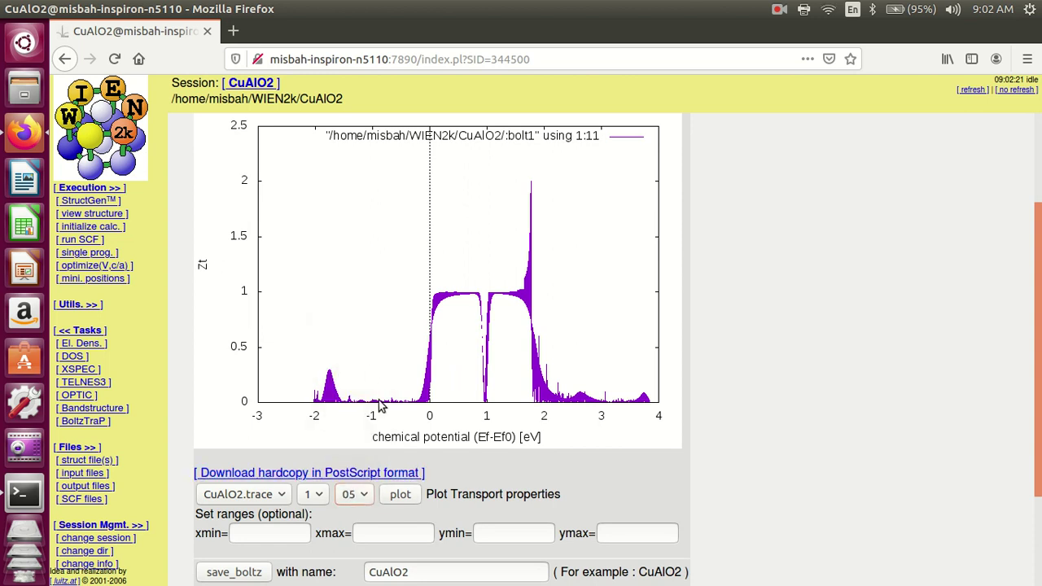
left_click(400, 494)
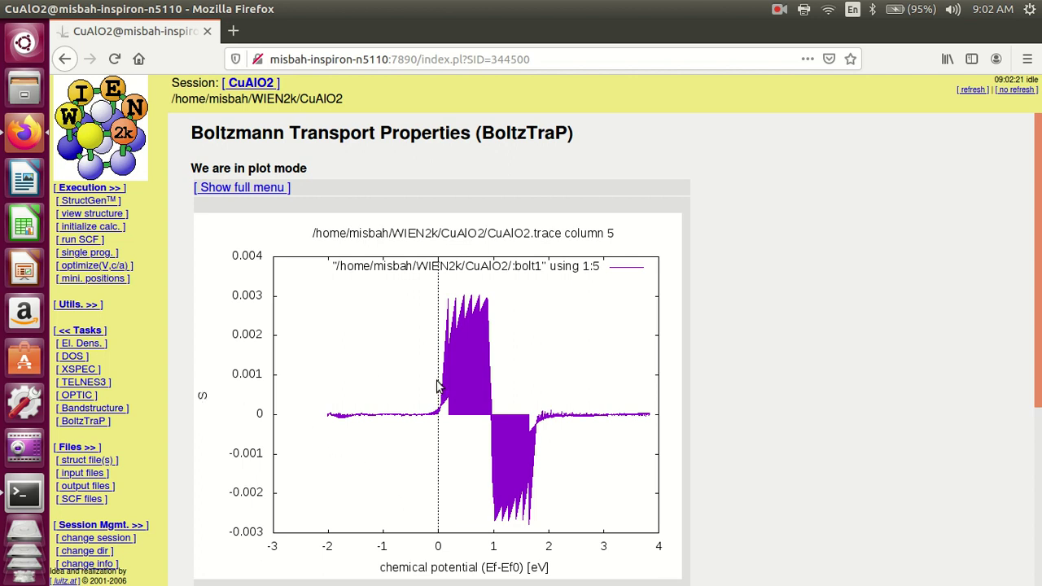
scroll(435, 382, "down", 5)
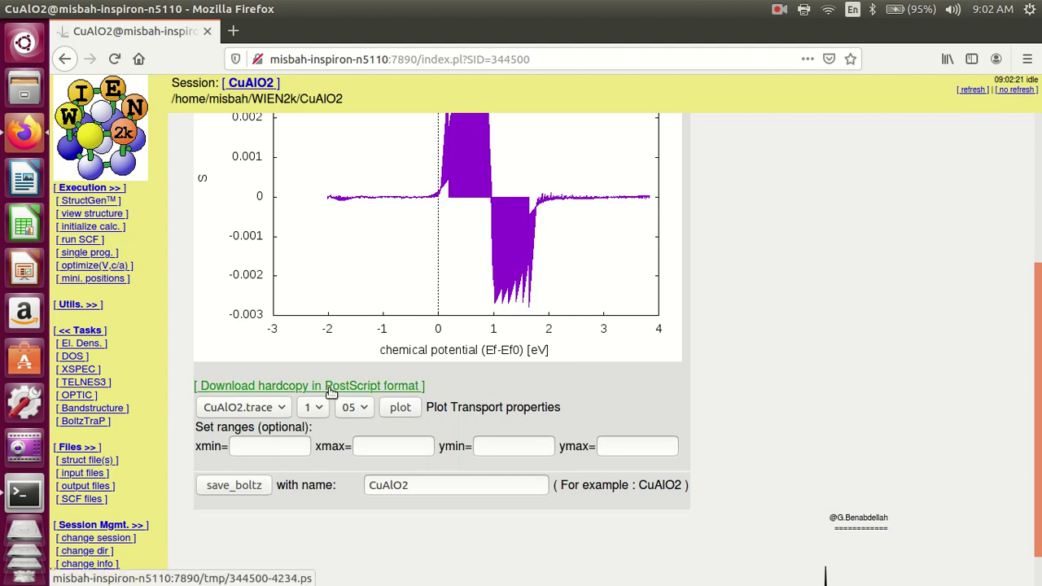
- Save the Seebeck plot as a PostScript hardcopy file
left_click(332, 390)
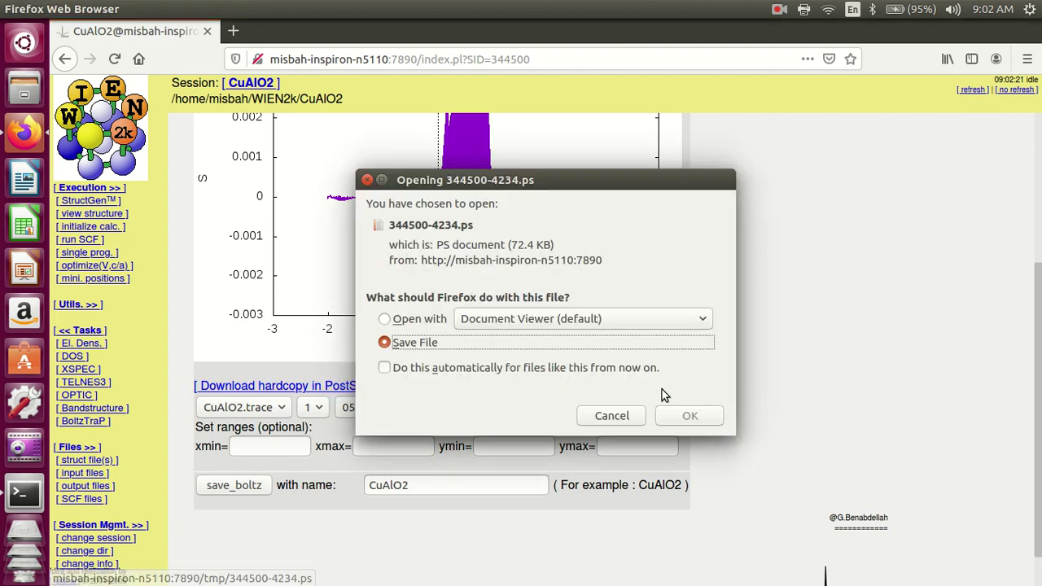
left_click(688, 416)
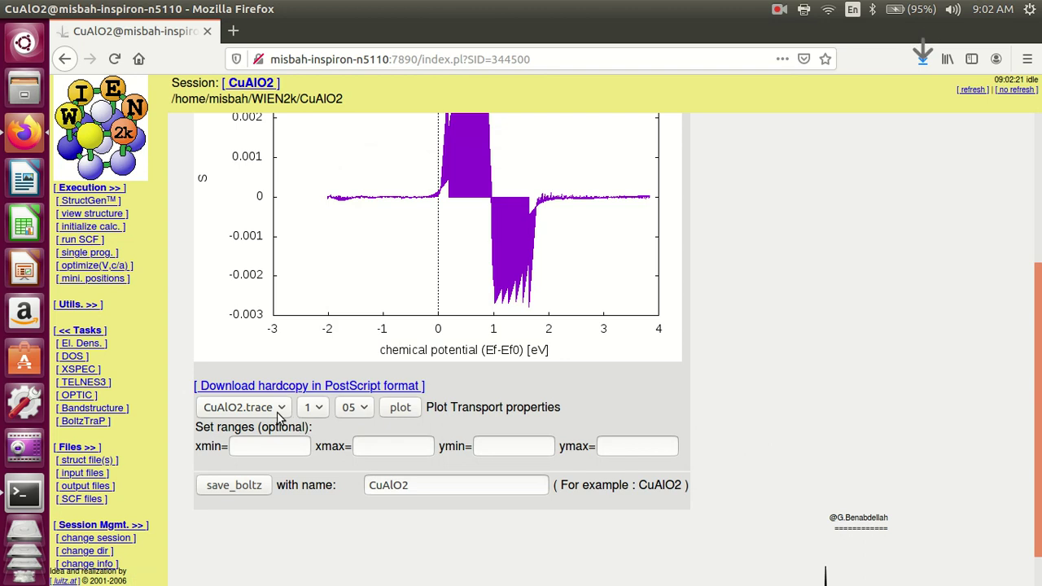
scroll(273, 285, "up", 3)
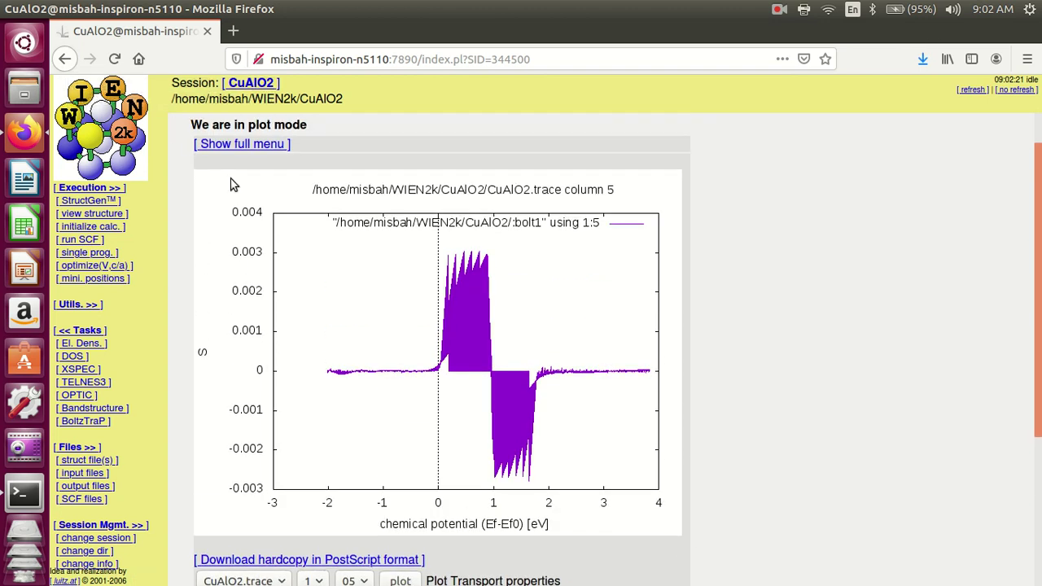
- Restore the full BoltzTraP menu, revisit plot CuAlO2.trace, go back, and open the home folder
left_click(244, 144)
scroll(394, 328, "down", 2)
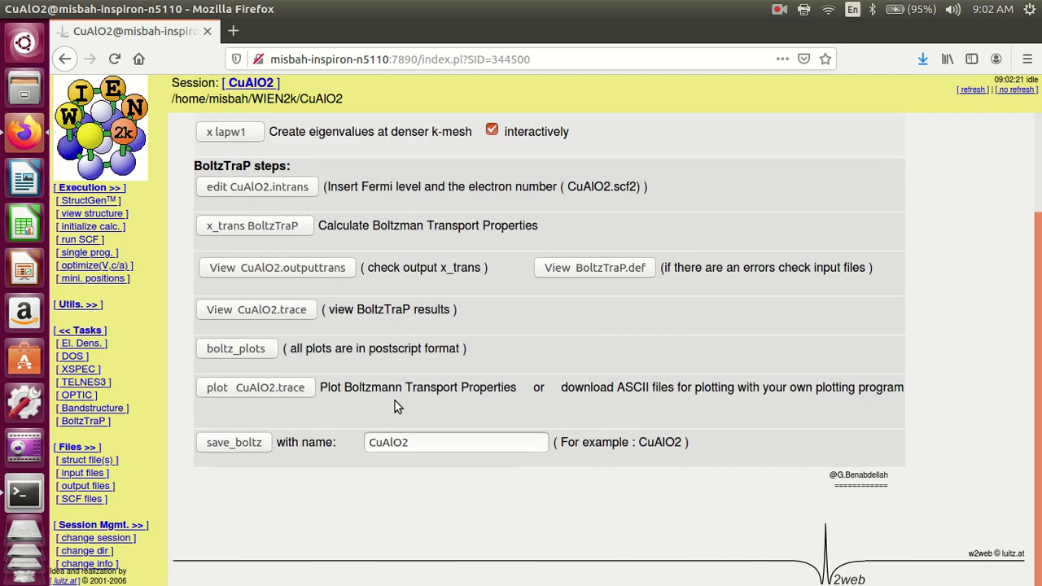
left_click(275, 387)
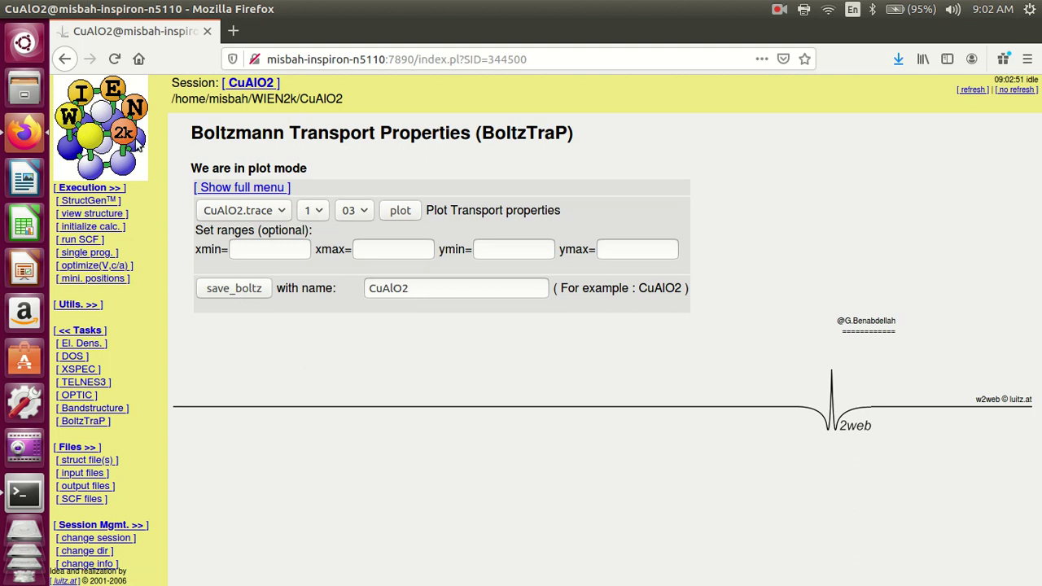
left_click(66, 60)
scroll(276, 394, "up", 3)
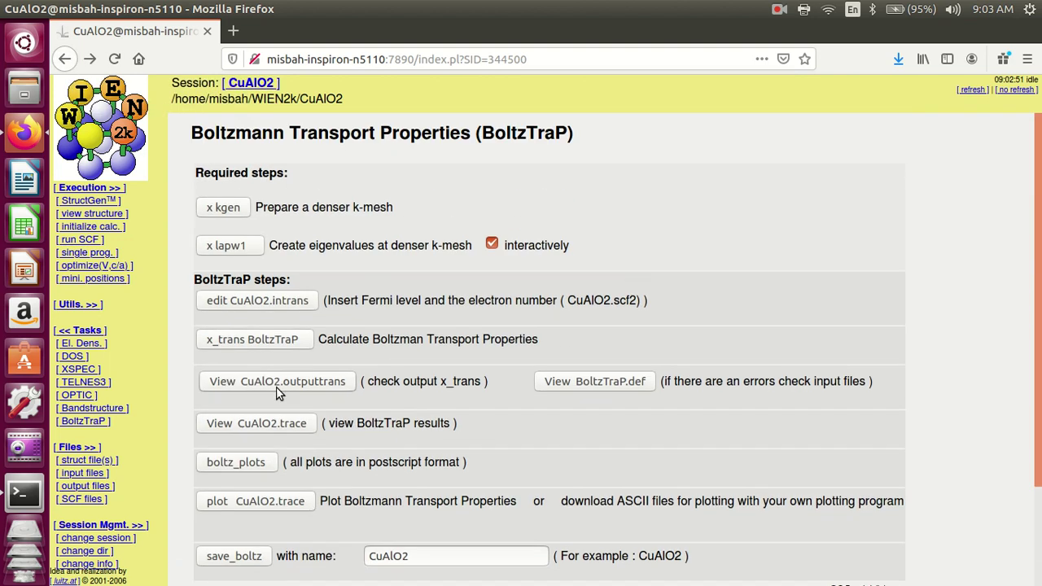
left_click(35, 86)
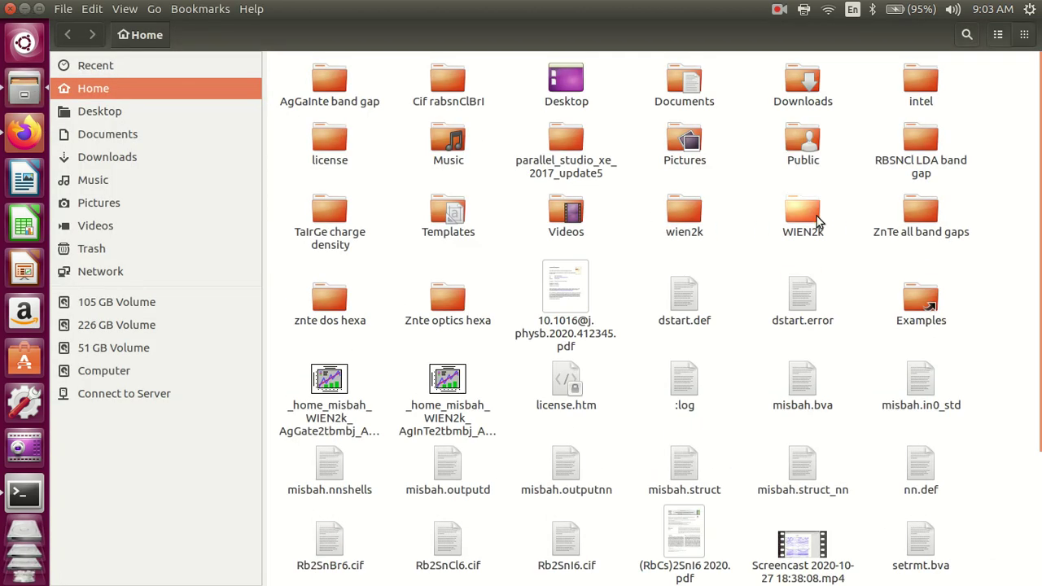
- Browse into WIEN2k/CuAlO2, search for '.t', and open CuAlO2.trace in gedit
double_click(813, 214)
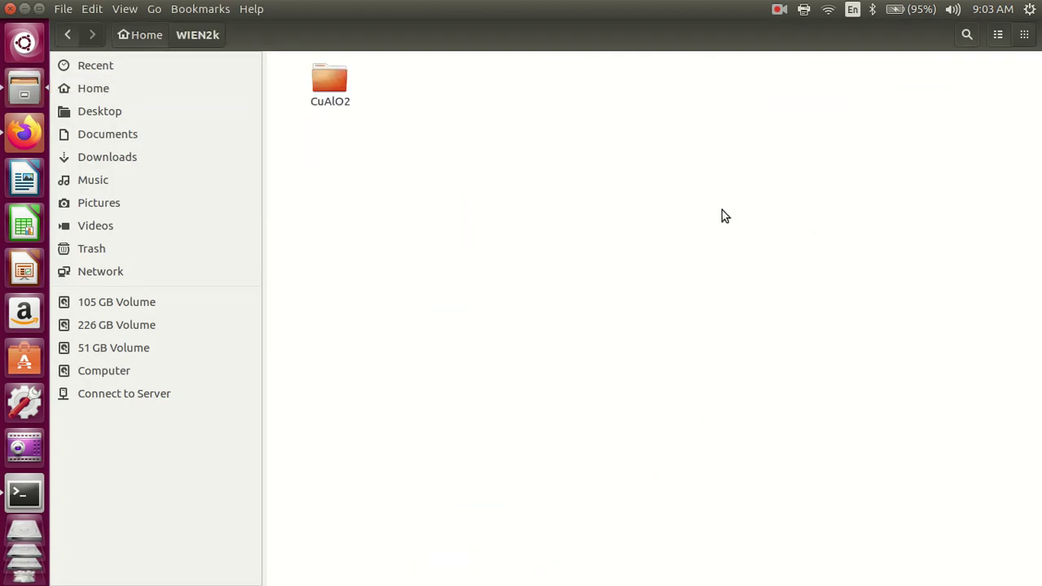
double_click(332, 86)
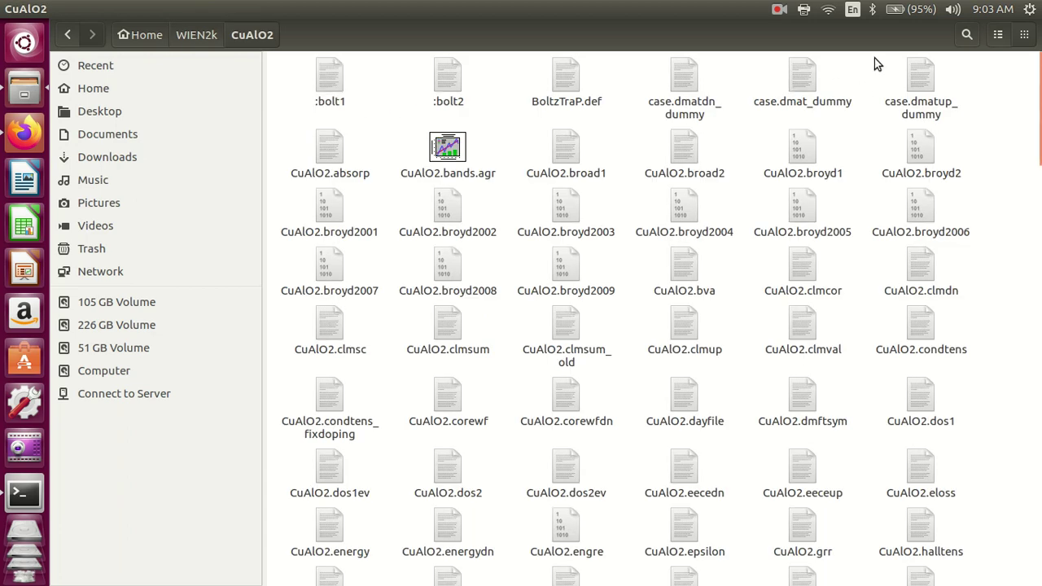
left_click(966, 35)
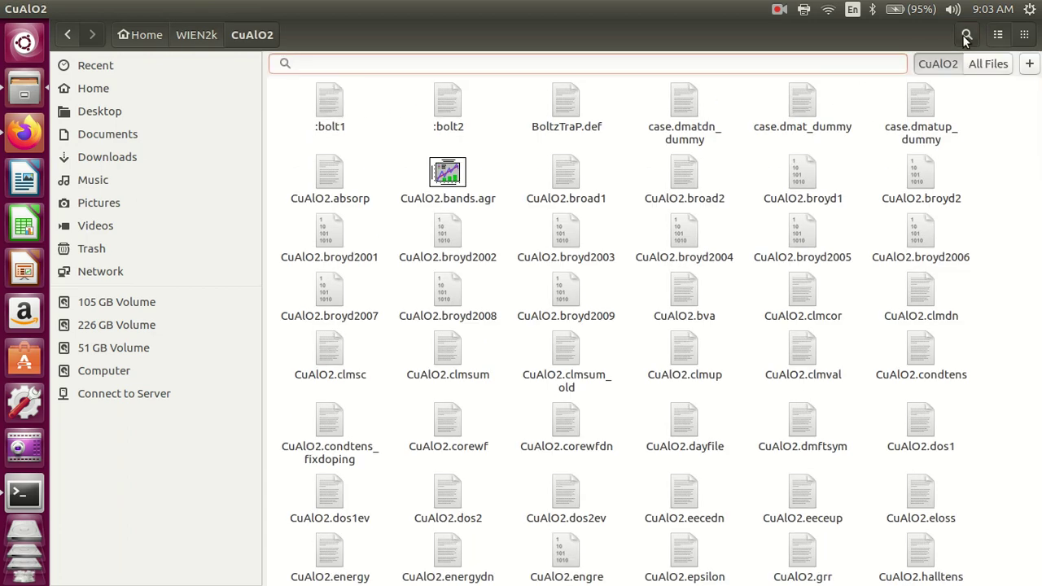
type(".t")
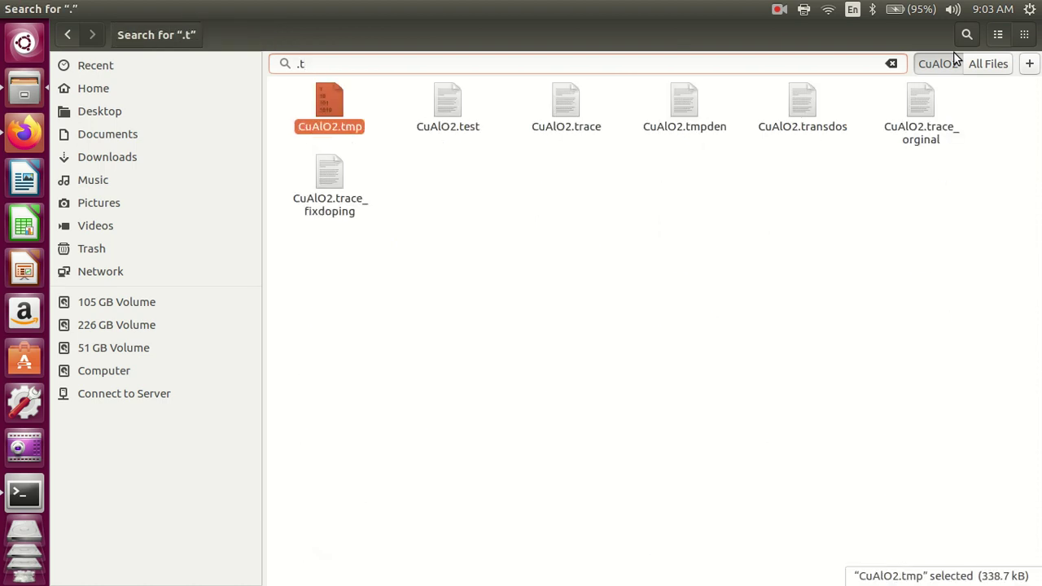
double_click(558, 98)
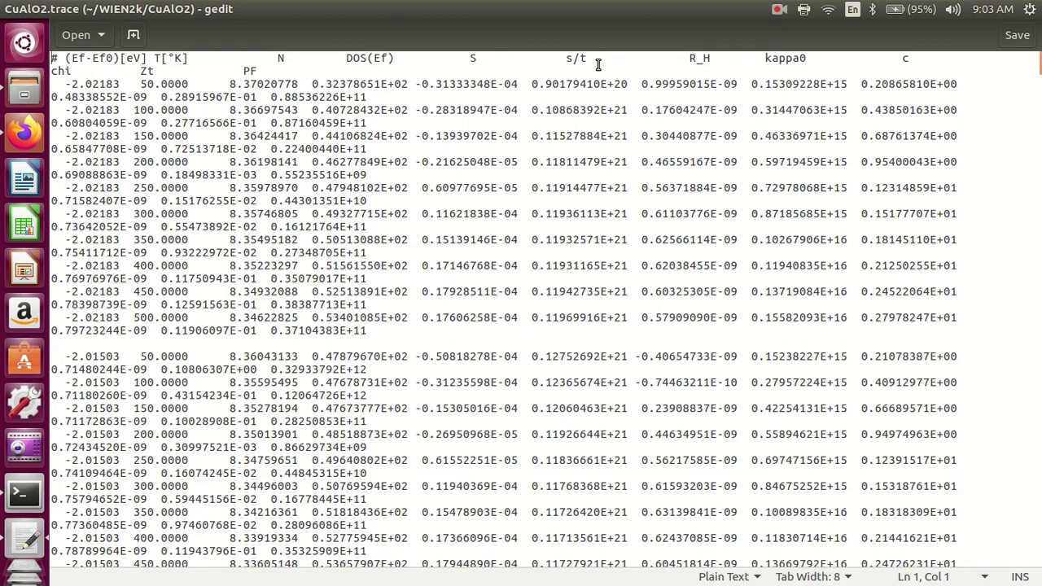
- Look over CuAlO2.trace, highlighting the Ef-Ef0 column header, then close gedit
mouse_move(1037, 69)
left_mouse_down()
mouse_move(1037, 555)
mouse_move(1039, 52)
left_mouse_up()
left_click_drag(70, 58, 113, 58)
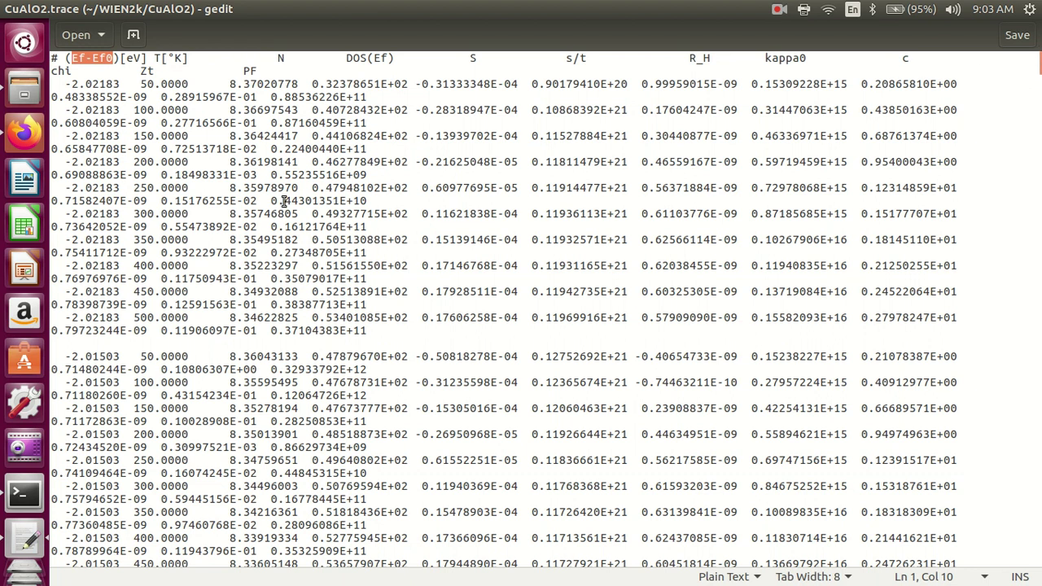
left_click(10, 9)
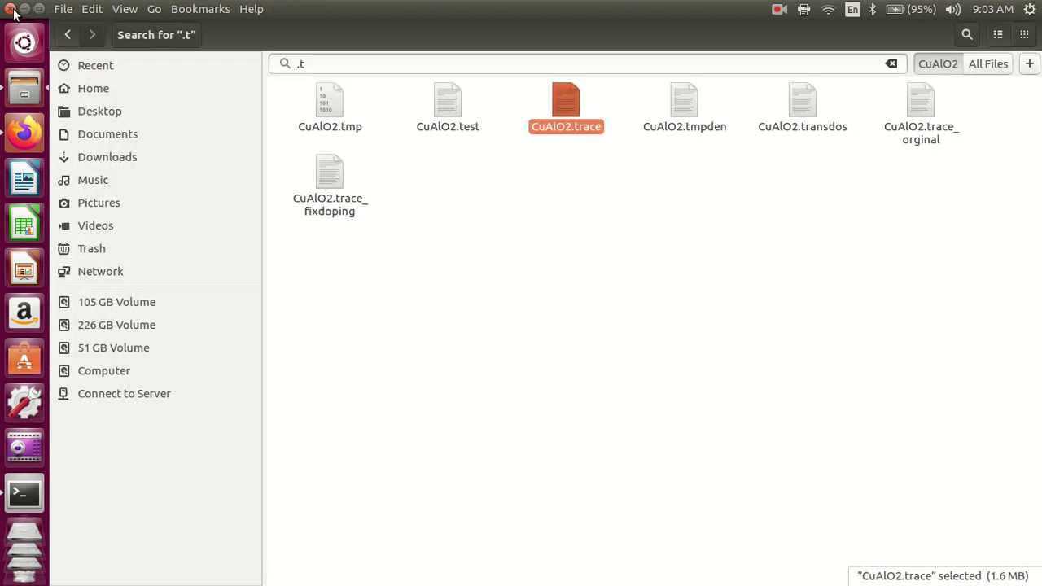
- Close the Files window to return to w2web's BoltzTraP page
left_click(420, 232)
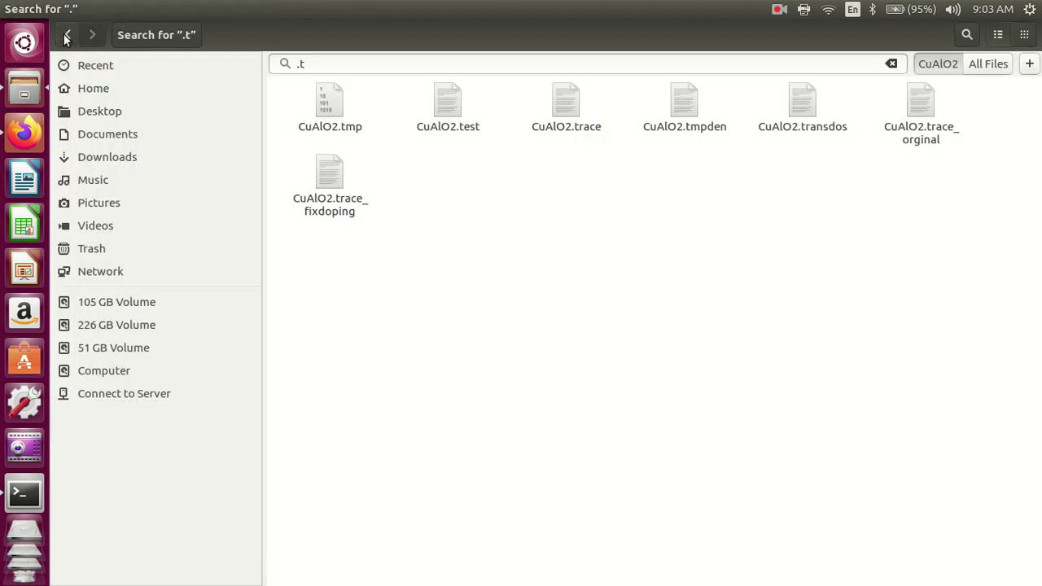
left_click(11, 9)
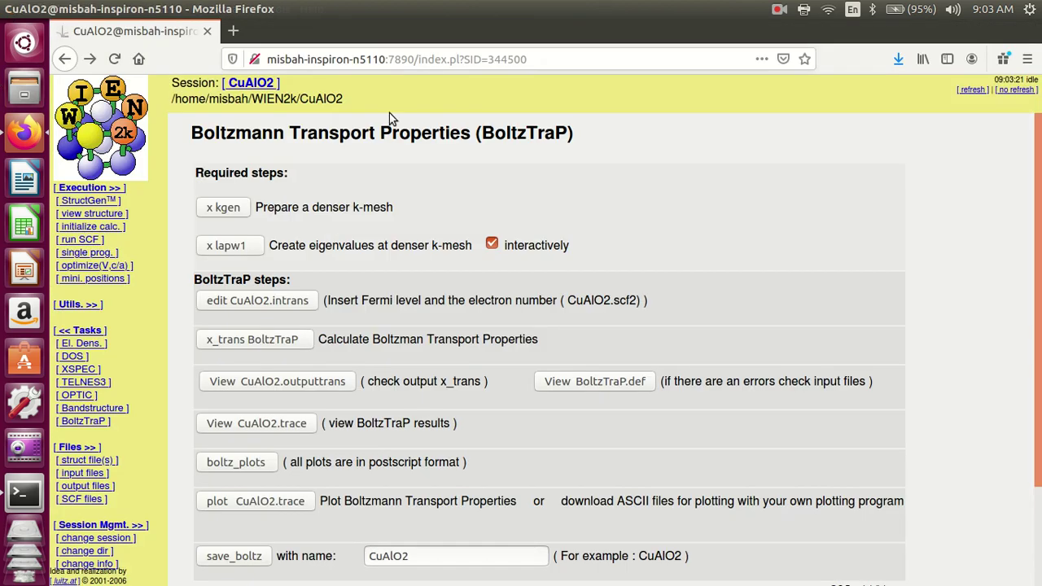
scroll(569, 203, "down", 3)
scroll(589, 130, "up", 3)
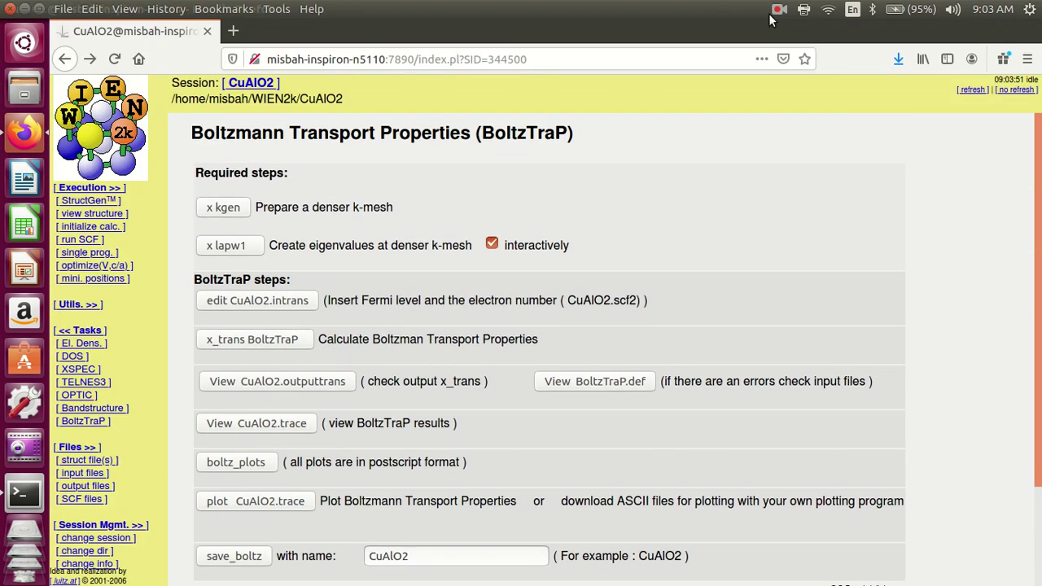